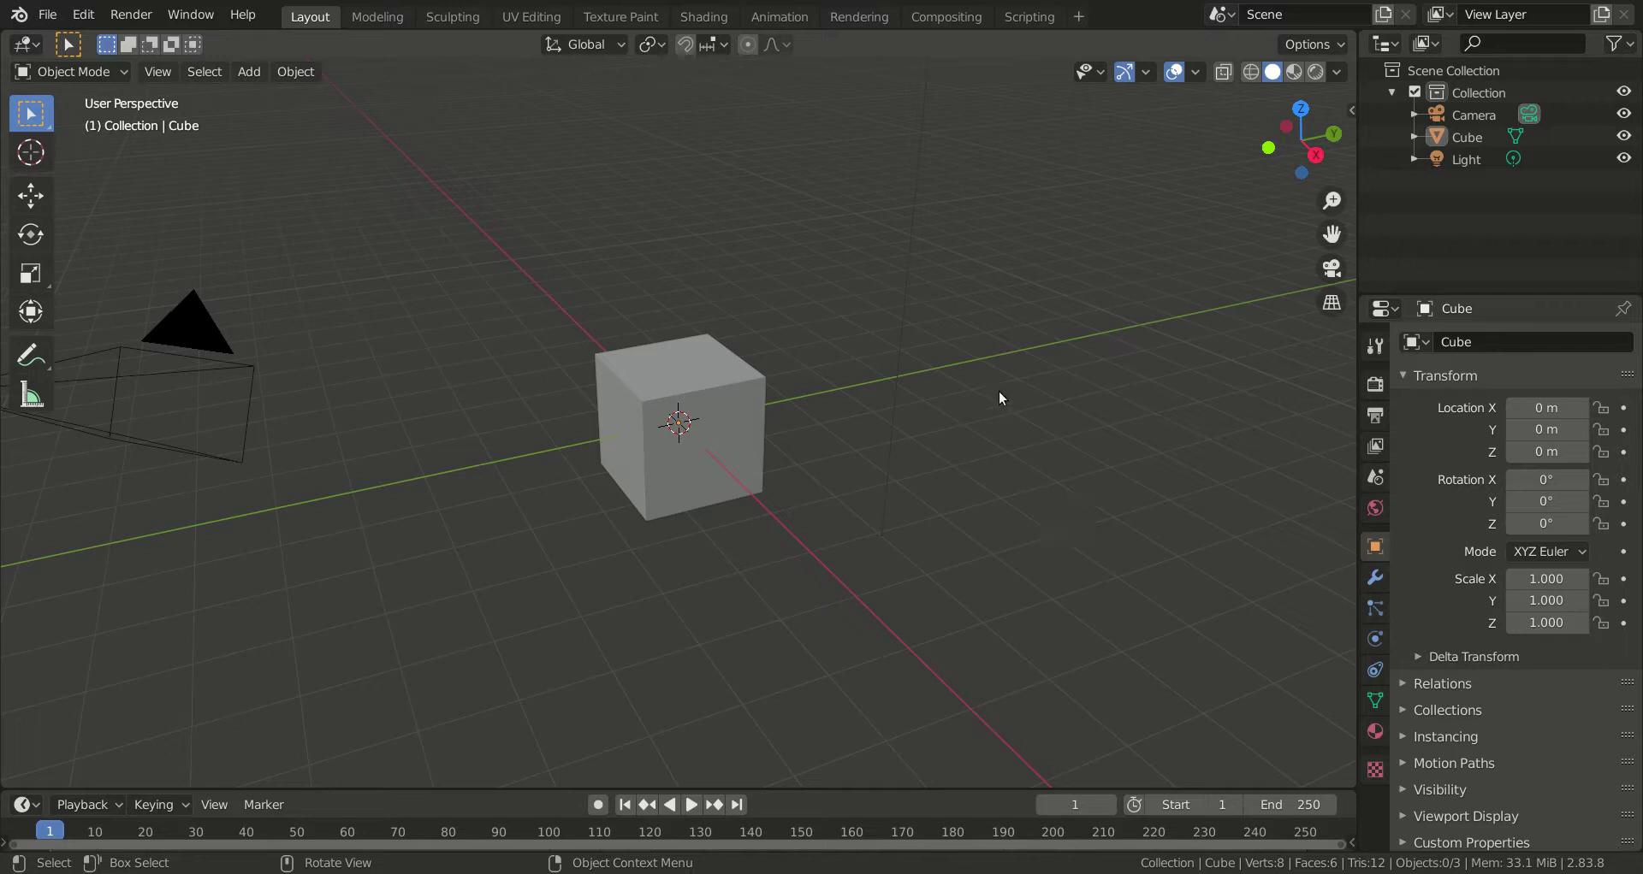
Unwrap the whole cube in Edit Mode with Smart UV Project, using the default settings
{"action": "left_click", "coordinate": [650, 378]}
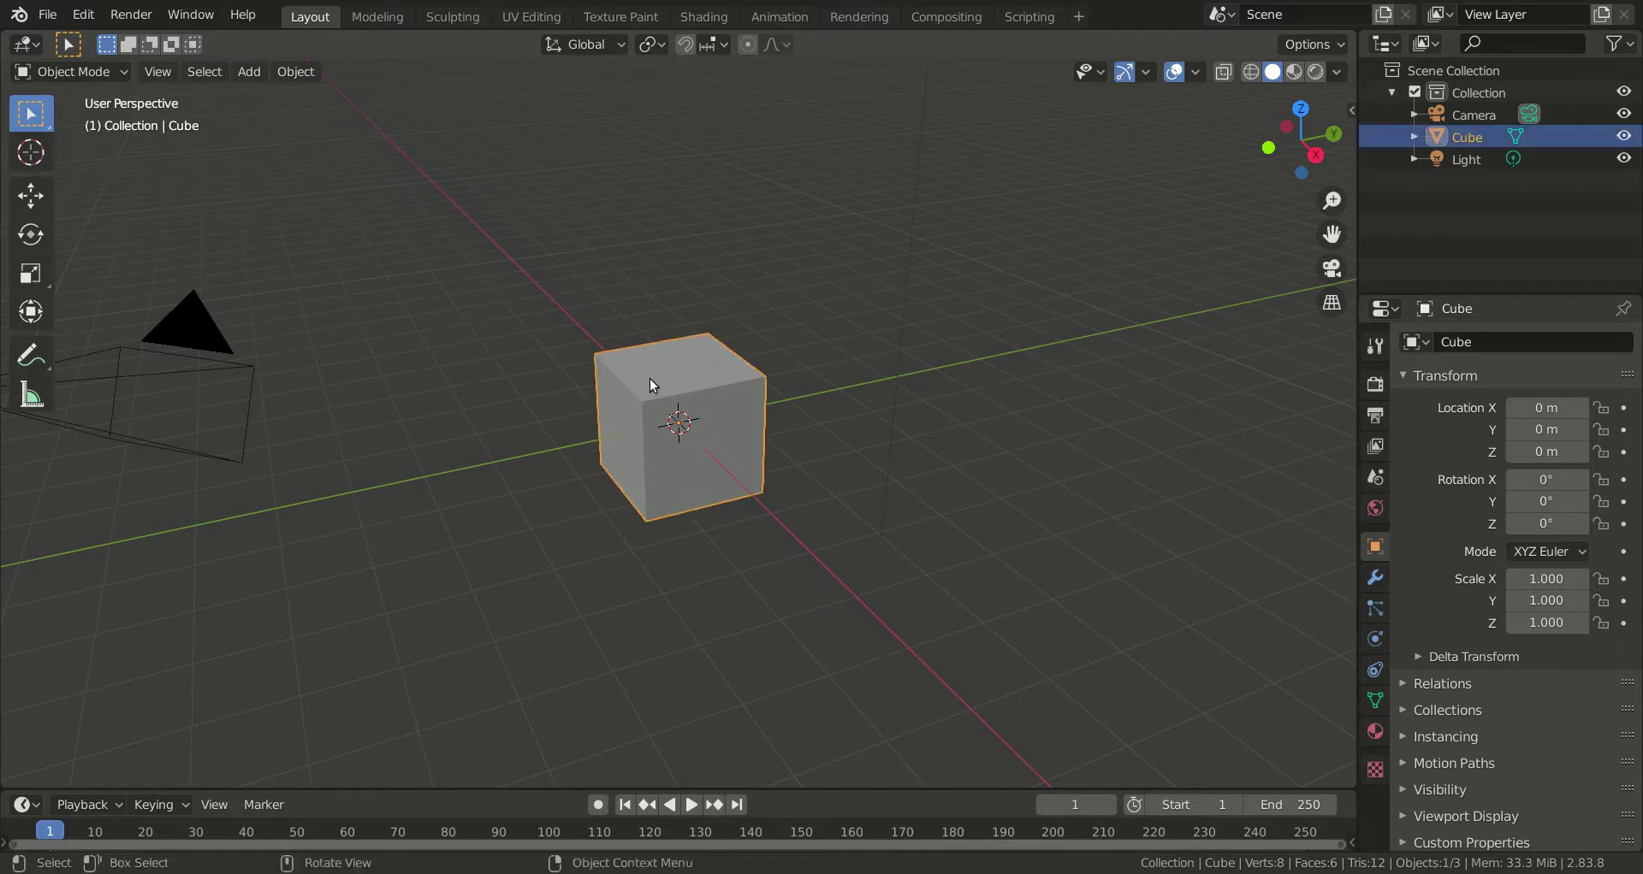
{"action": "mouse_move", "coordinate": [650, 375]}
{"action": "middle_mouse_down"}
{"action": "mouse_move", "coordinate": [563, 368]}
{"action": "mouse_move", "coordinate": [685, 382]}
{"action": "mouse_move", "coordinate": [656, 356]}
{"action": "mouse_move", "coordinate": [635, 377]}
{"action": "mouse_move", "coordinate": [662, 383]}
{"action": "mouse_move", "coordinate": [648, 368]}
{"action": "mouse_move", "coordinate": [676, 359]}
{"action": "middle_mouse_up"}
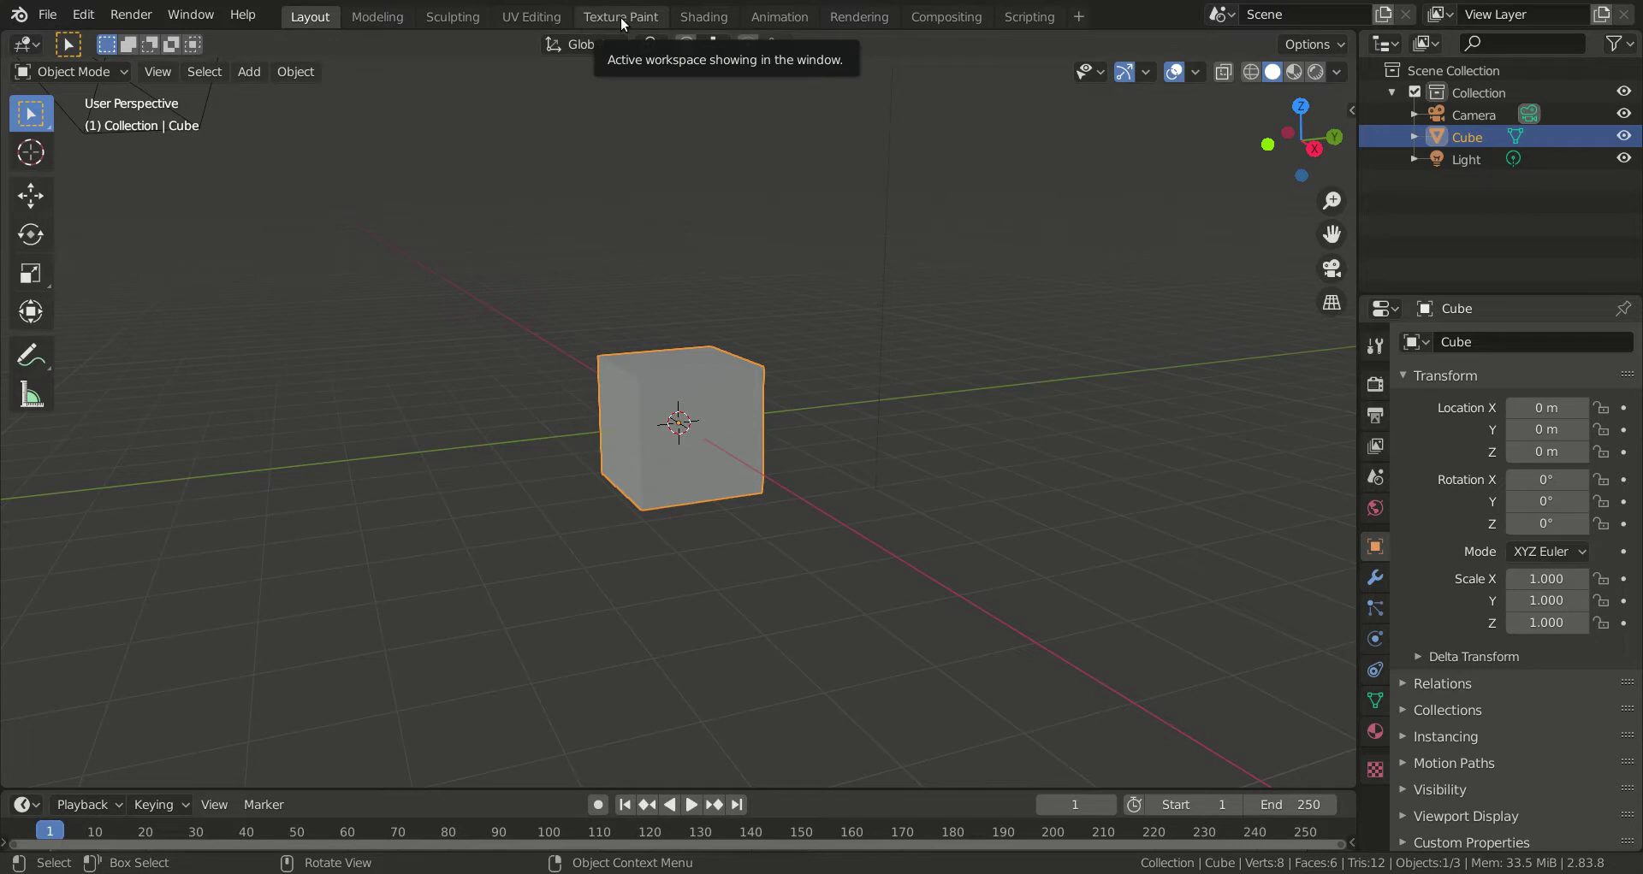
{"action": "mouse_move", "coordinate": [681, 356]}
{"action": "middle_mouse_down"}
{"action": "mouse_move", "coordinate": [655, 358]}
{"action": "mouse_move", "coordinate": [675, 372]}
{"action": "middle_mouse_up"}
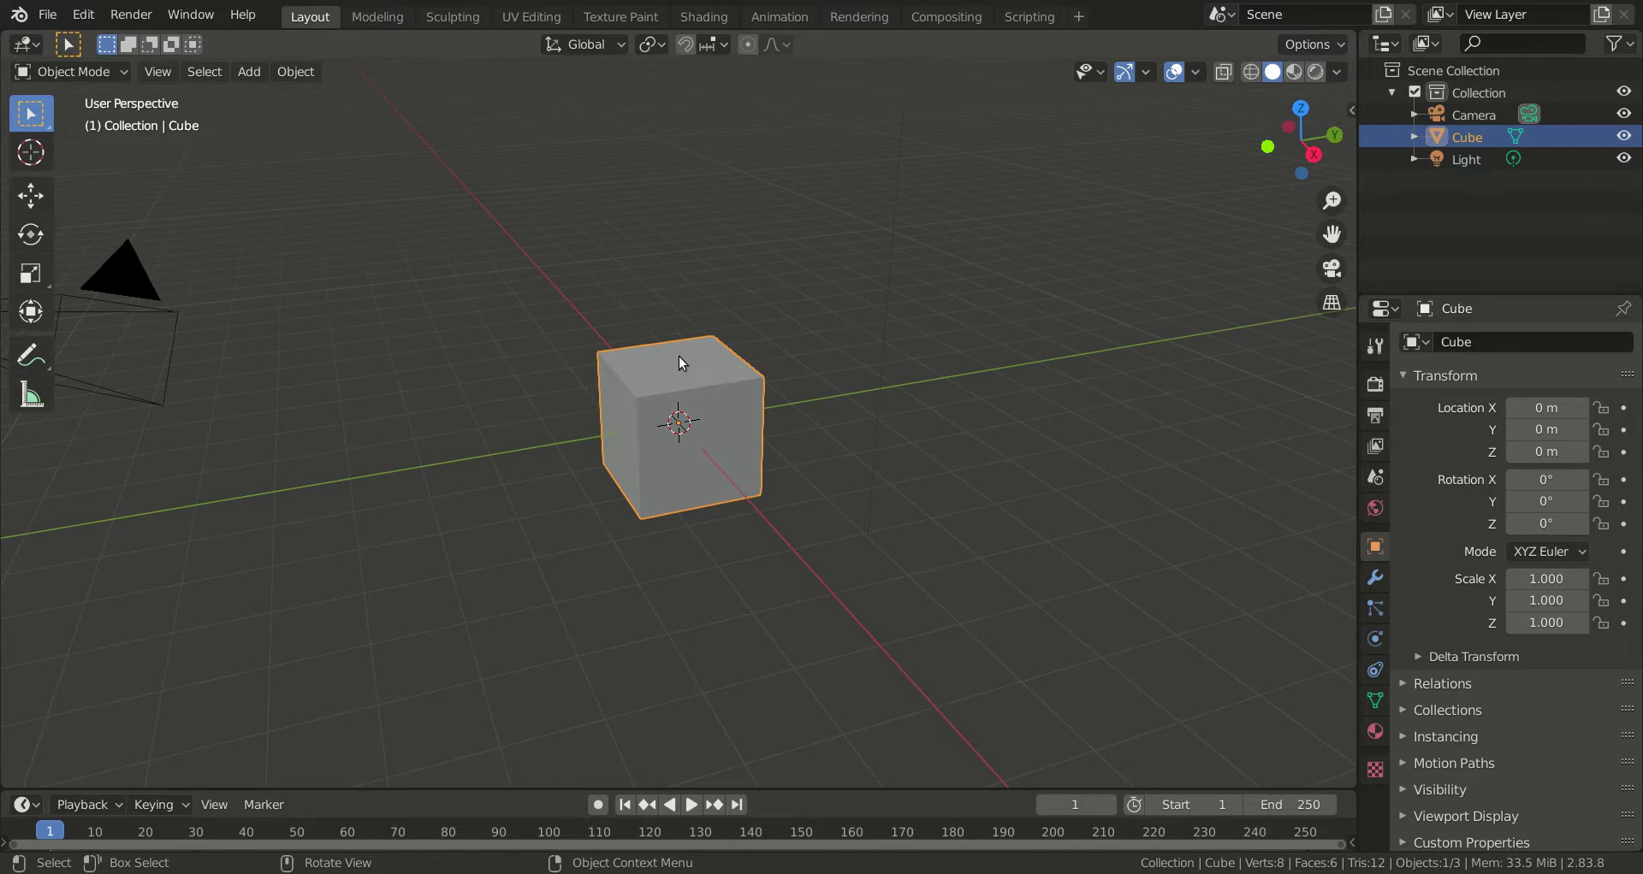
{"action": "key", "text": "Tab"}
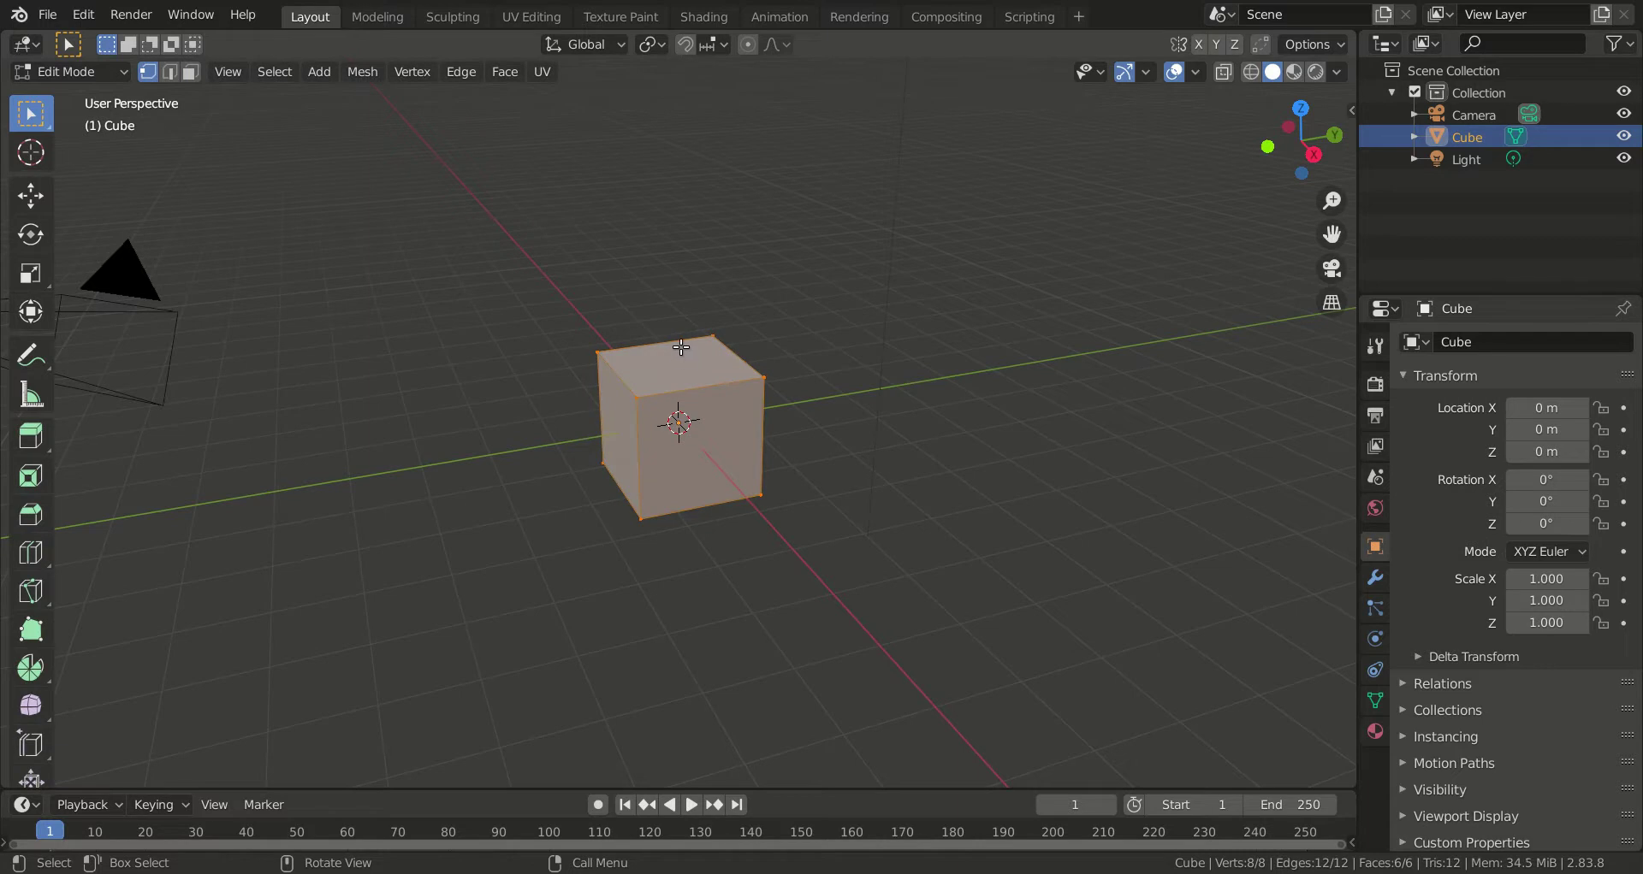
{"action": "key", "text": "u"}
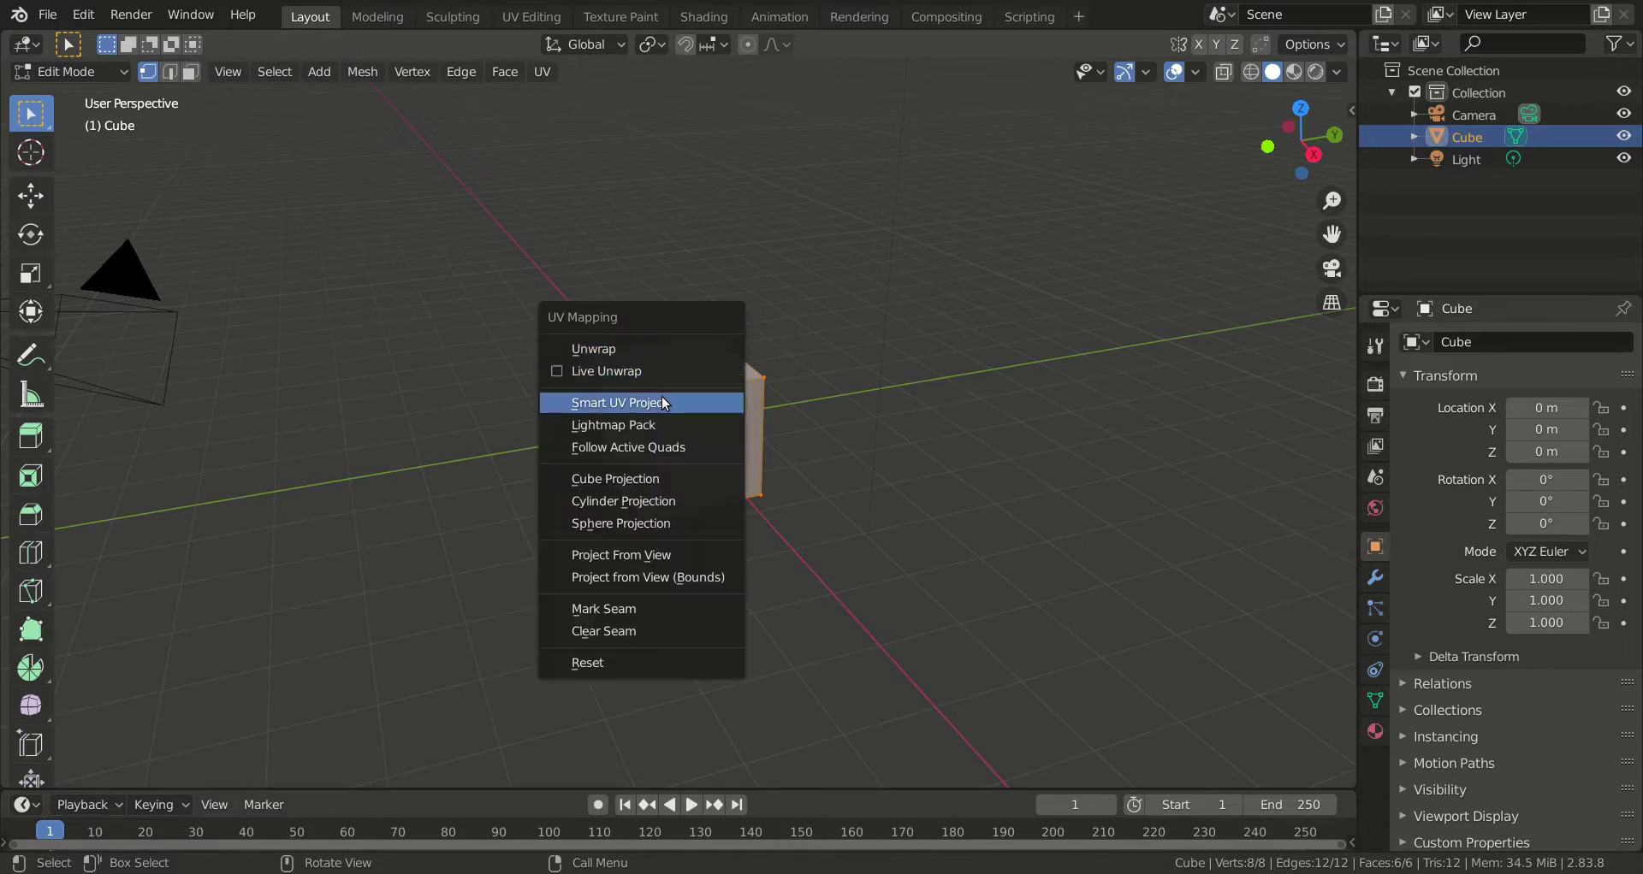
{"action": "left_click", "coordinate": [604, 402]}
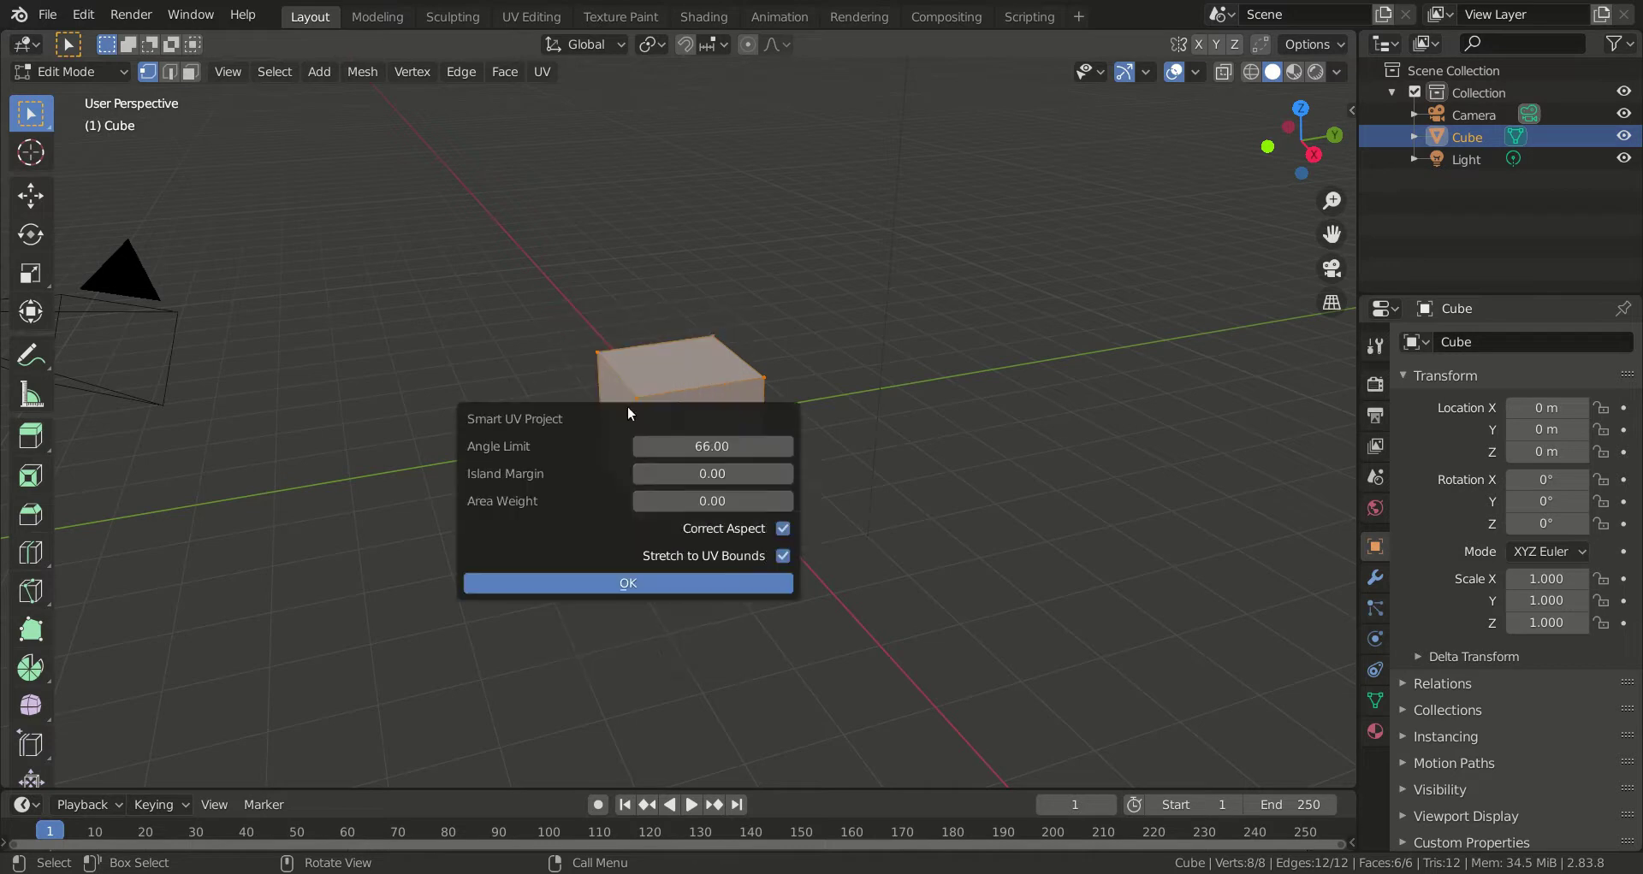
{"action": "left_click", "coordinate": [628, 585]}
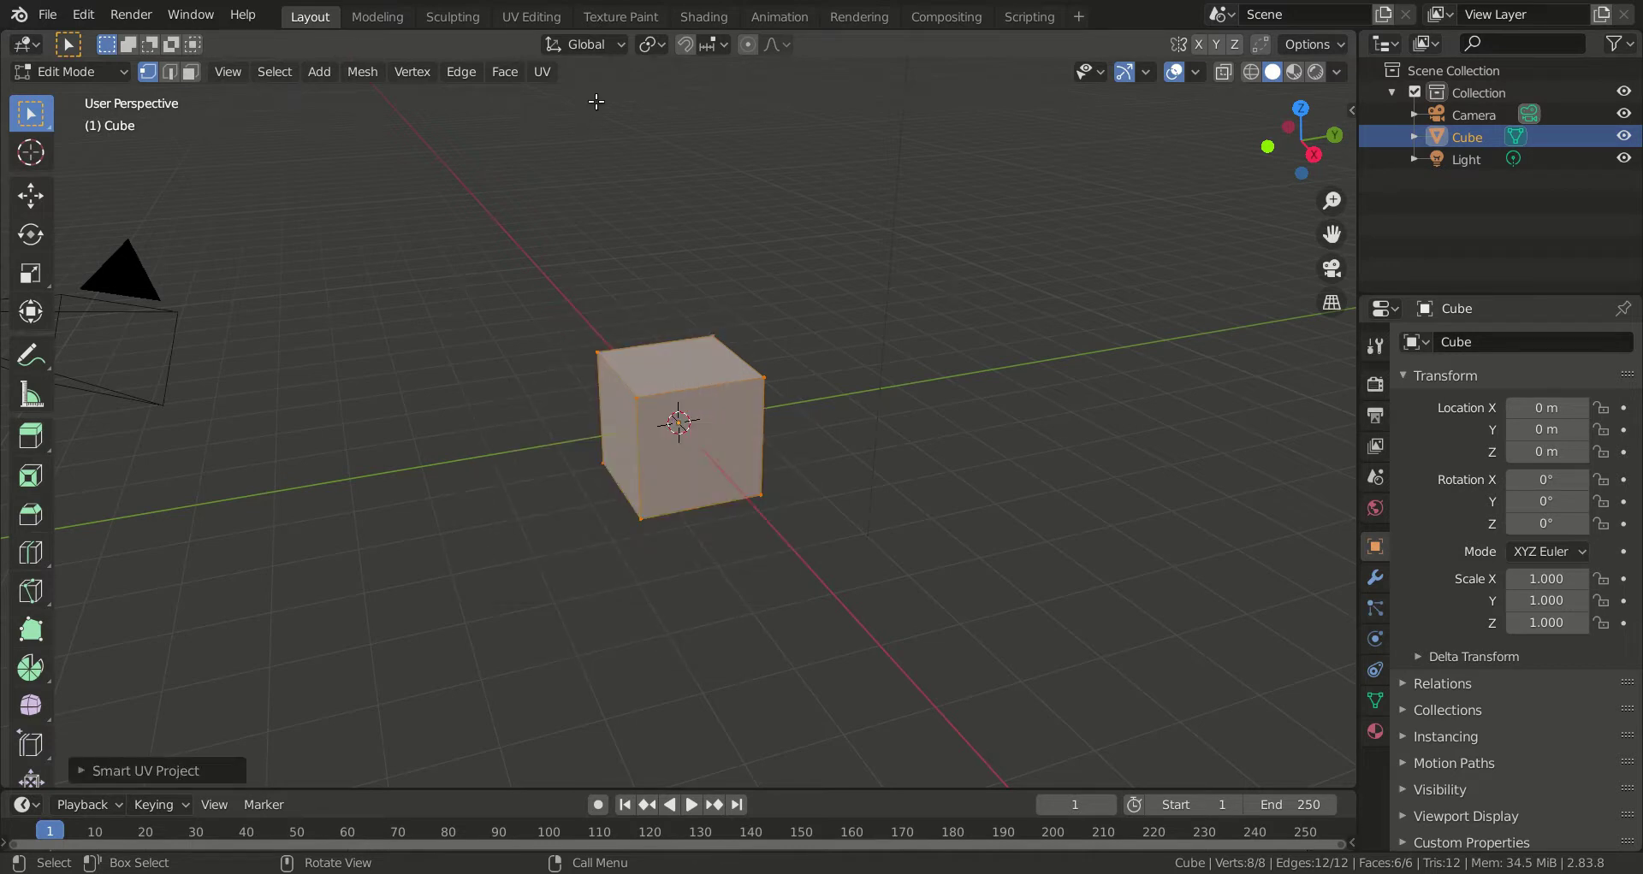
Switch to the Texture Paint workspace and widen the image editor area at the expense of the 3D viewport
{"action": "left_click", "coordinate": [621, 16]}
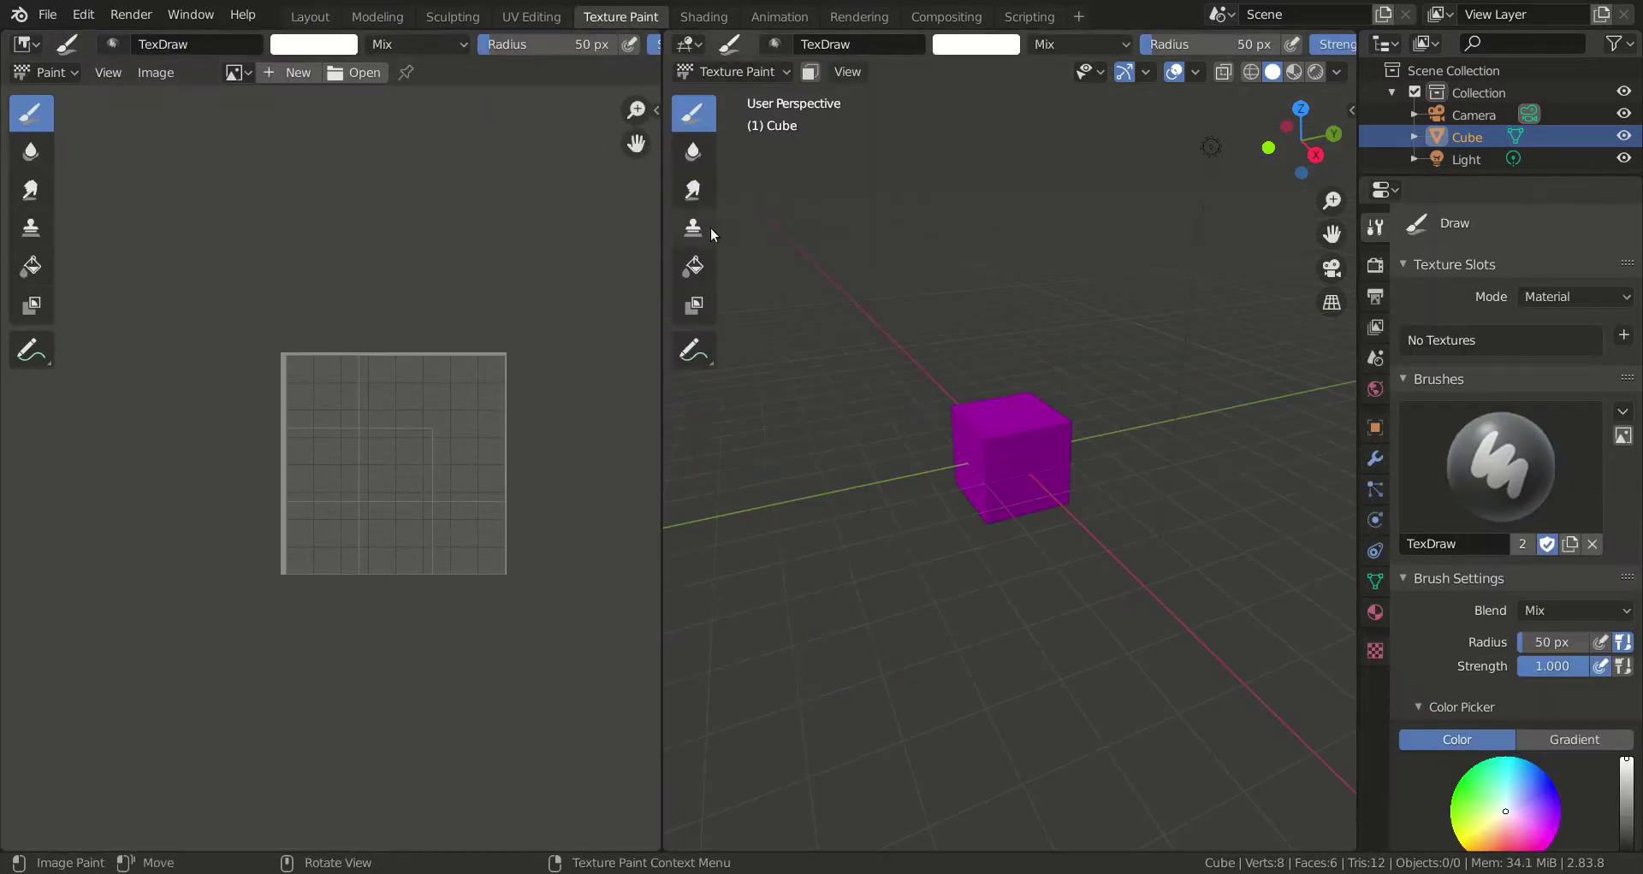
{"action": "scroll", "coordinate": [530, 319], "scroll_direction": "down", "scroll_amount": 2}
{"action": "scroll", "coordinate": [1130, 342], "scroll_direction": "up", "scroll_amount": 3}
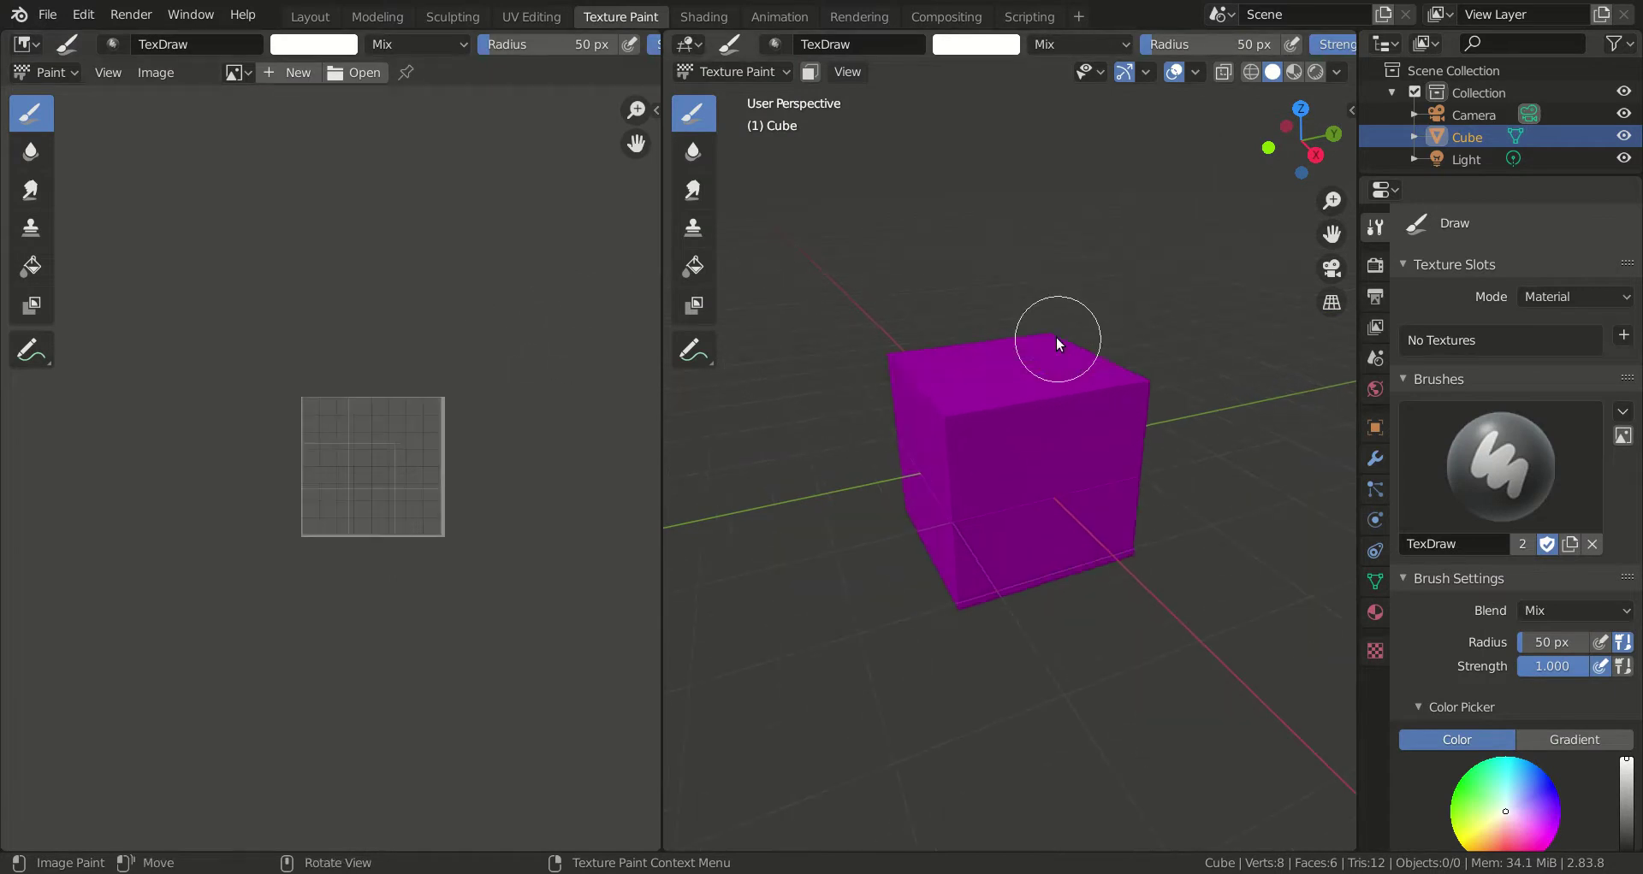
{"action": "mouse_move", "coordinate": [1053, 330]}
{"action": "middle_mouse_down"}
{"action": "mouse_move", "coordinate": [956, 301]}
{"action": "mouse_move", "coordinate": [1038, 291]}
{"action": "middle_mouse_up"}
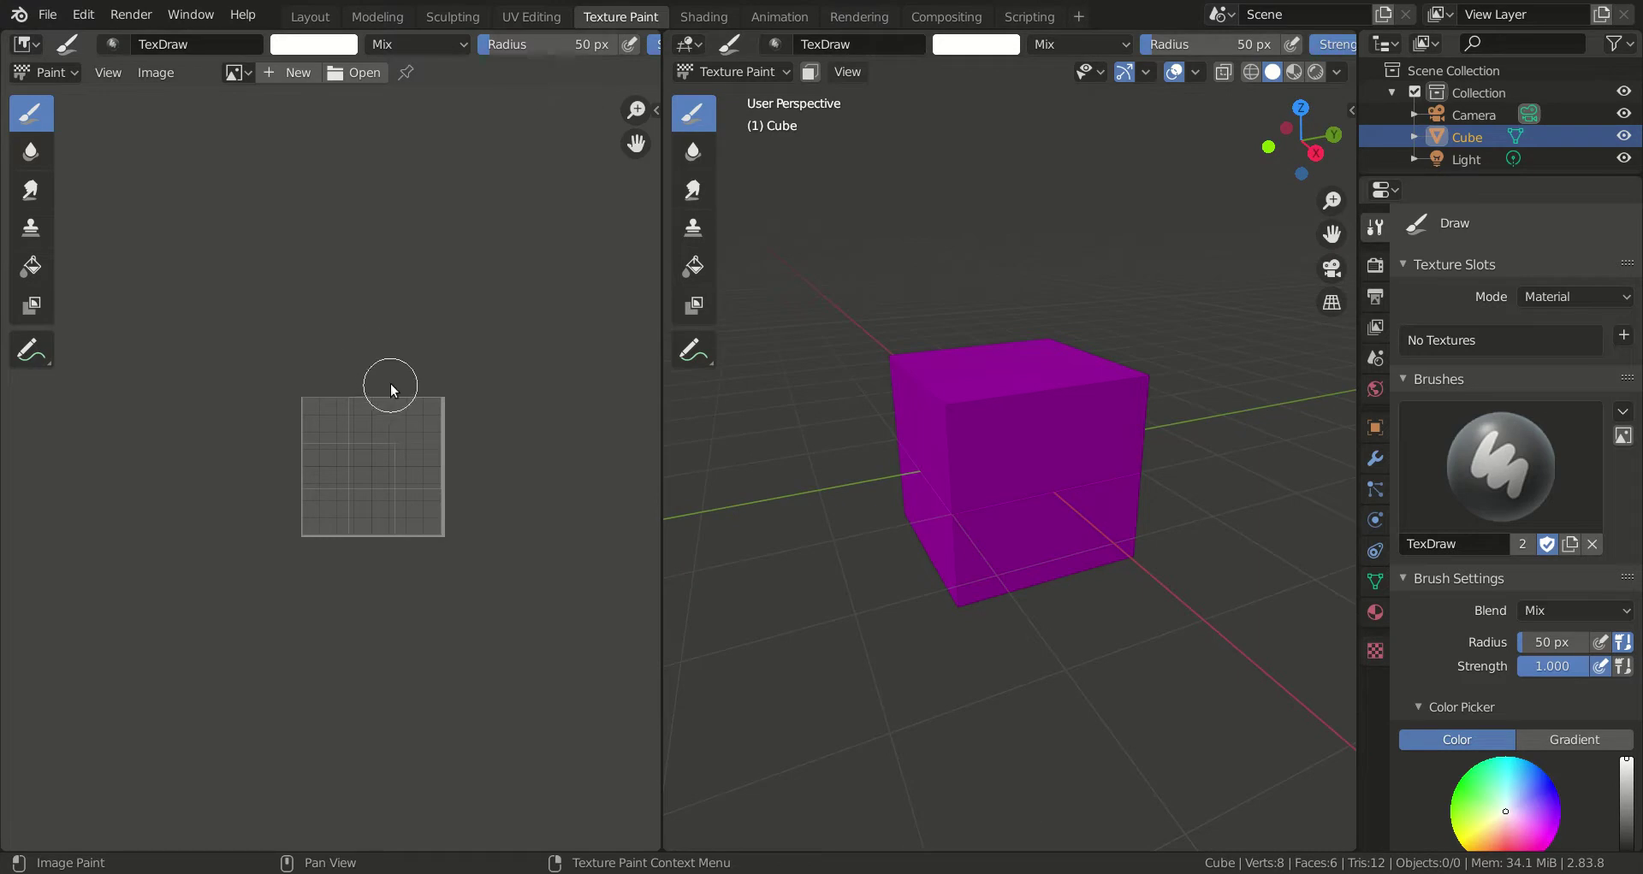
{"action": "middle_click_drag", "start_coordinate": [1075, 362], "coordinate": [946, 411]}
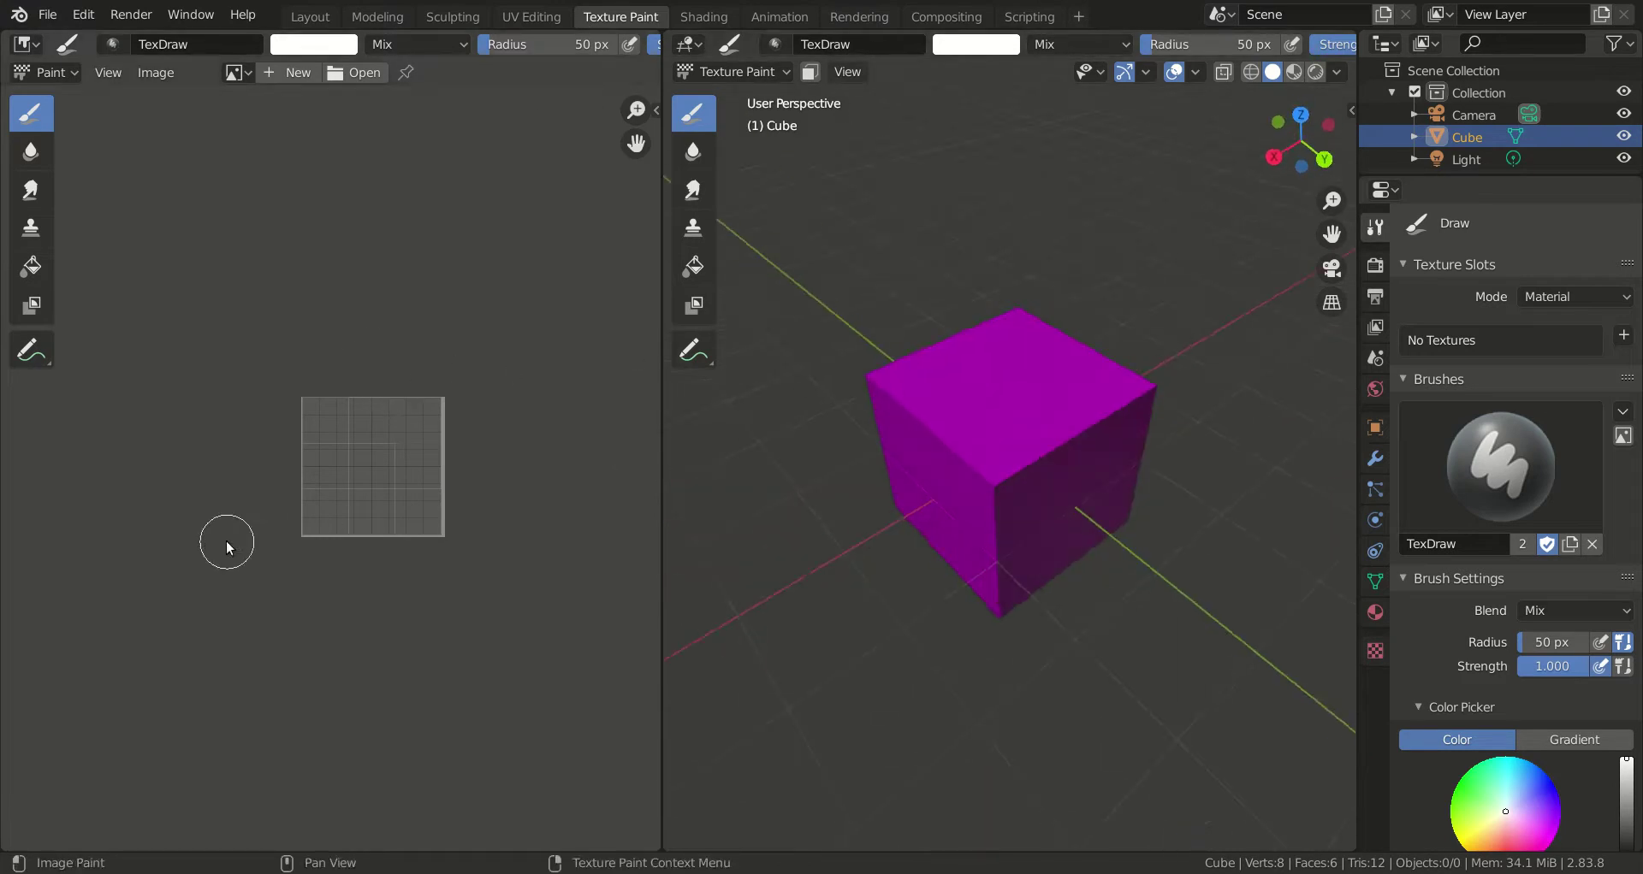
{"action": "scroll", "coordinate": [305, 467], "scroll_direction": "up", "scroll_amount": 4}
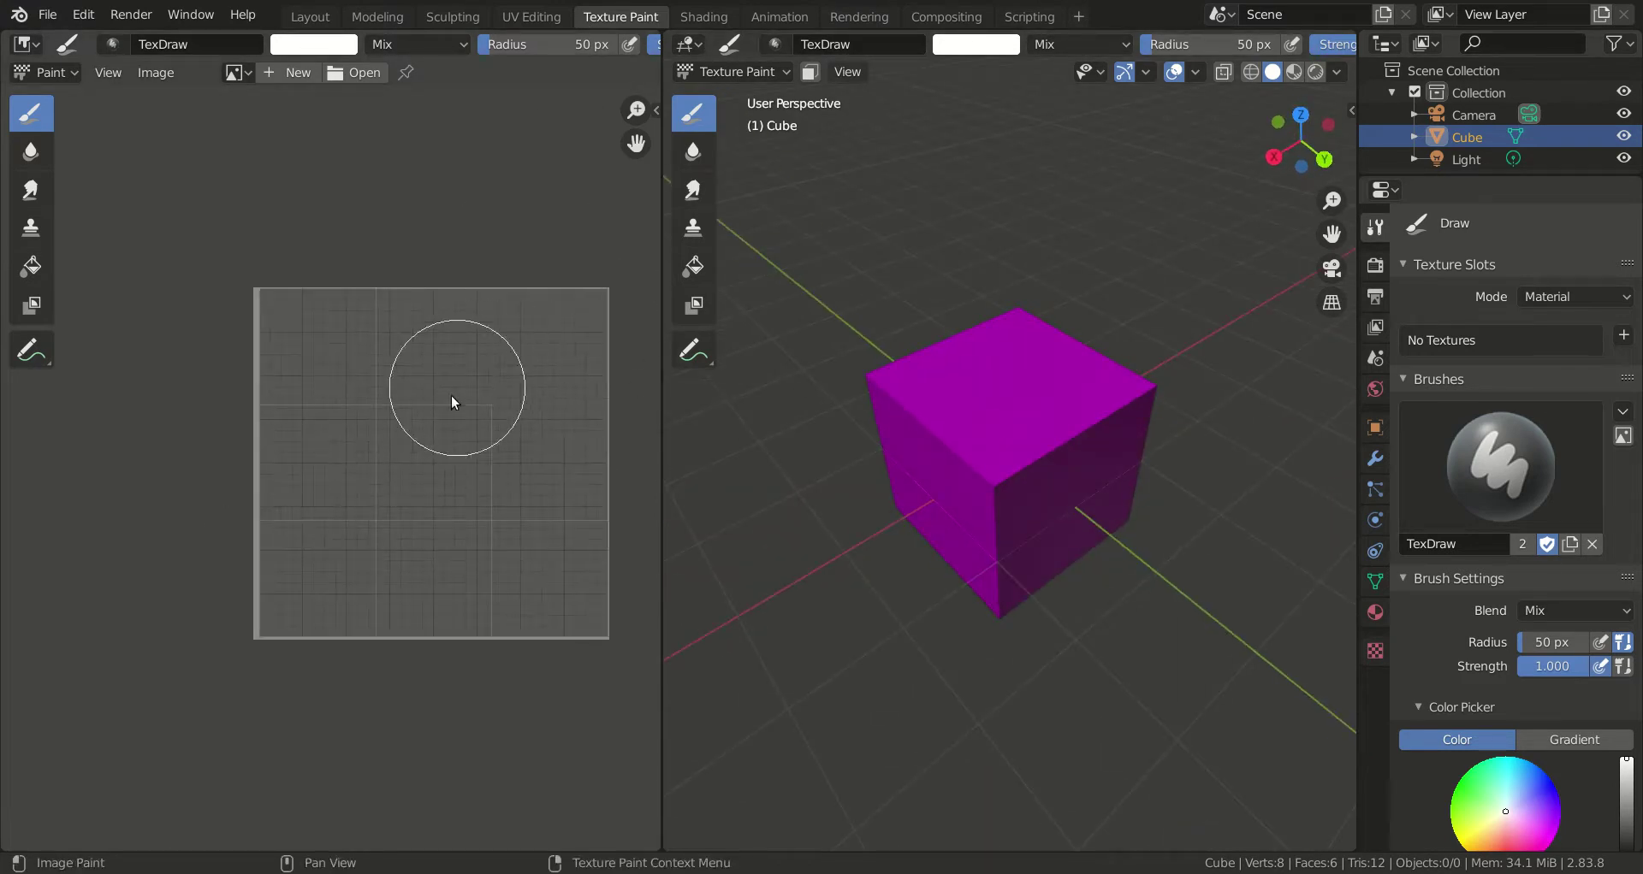
{"action": "scroll", "coordinate": [447, 407], "scroll_direction": "down", "scroll_amount": 2}
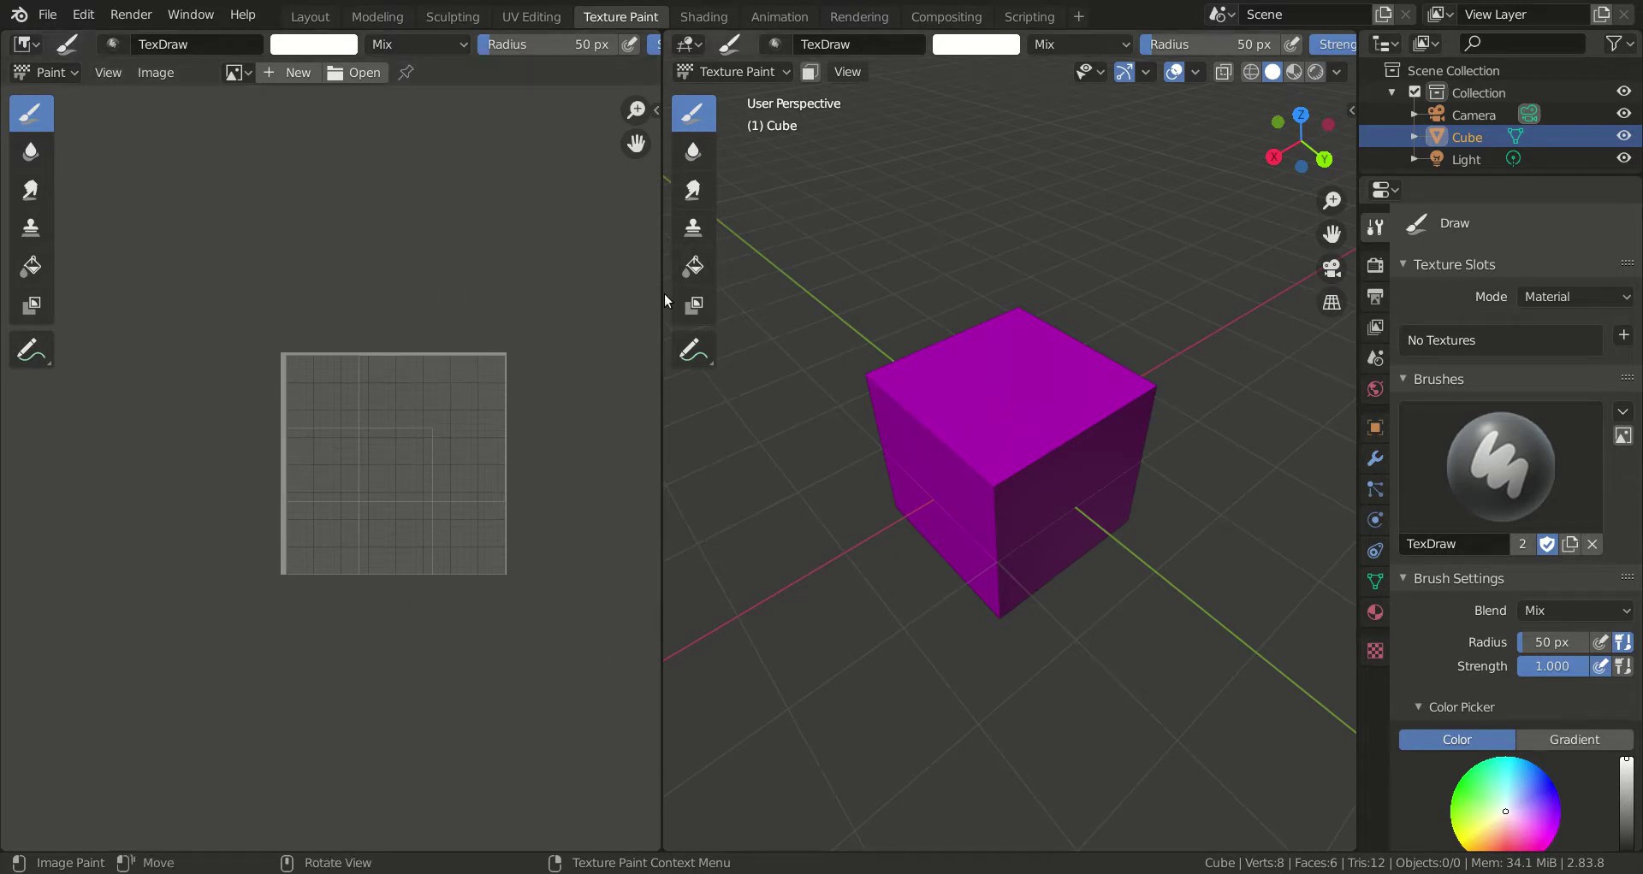
{"action": "left_click_drag", "start_coordinate": [663, 292], "coordinate": [1003, 293]}
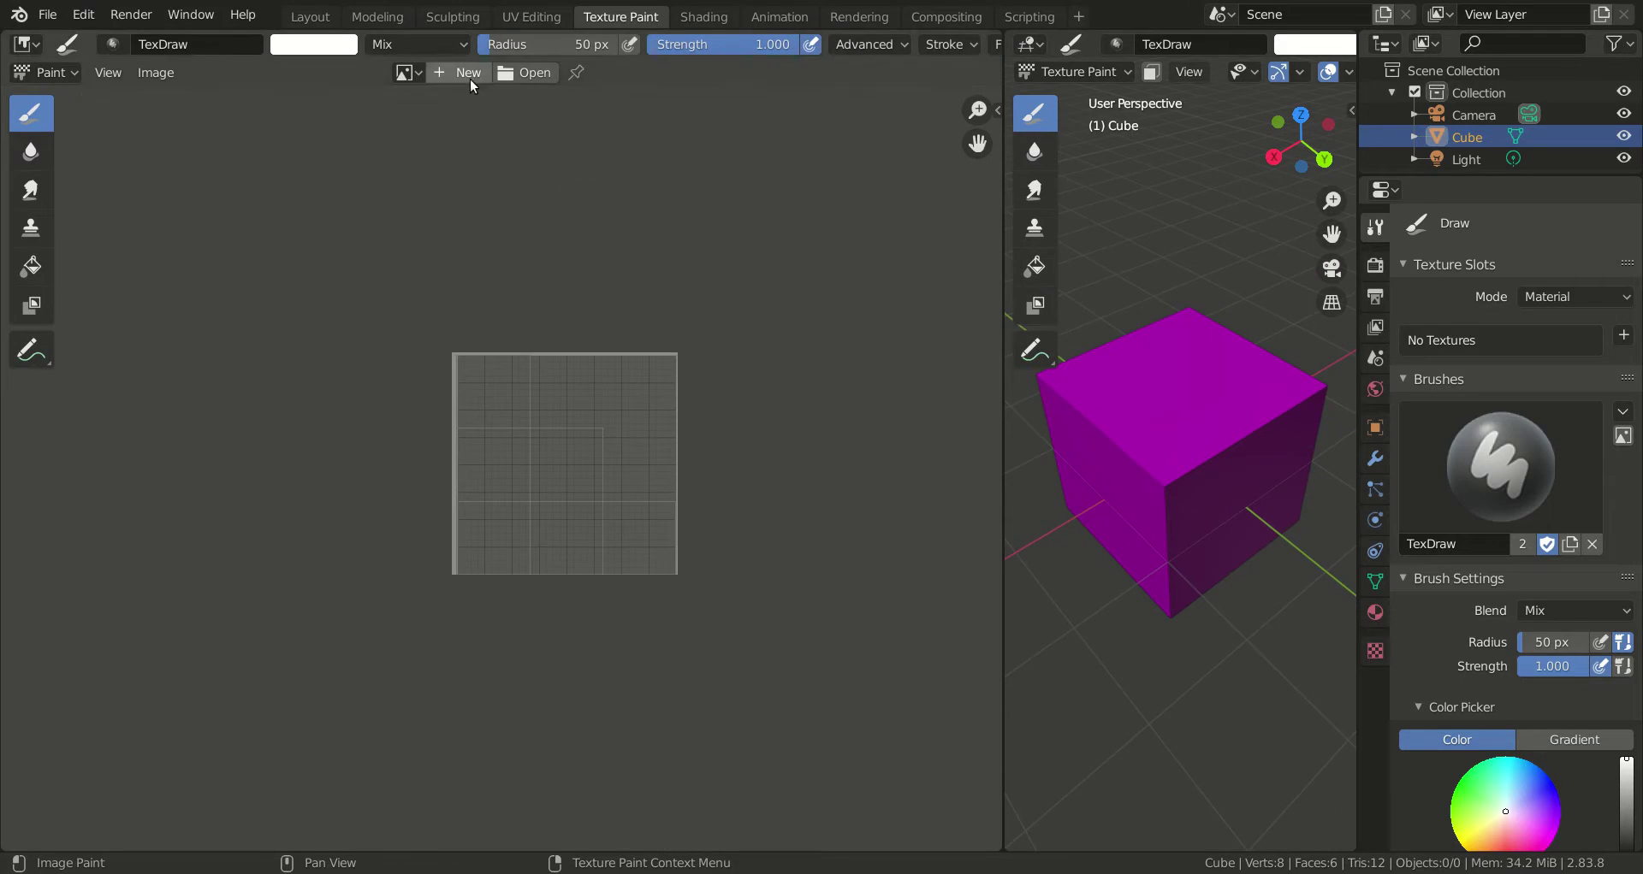
Show the image editor's brush settings sidebar and set the brush color to light green
{"action": "left_click", "coordinate": [999, 111]}
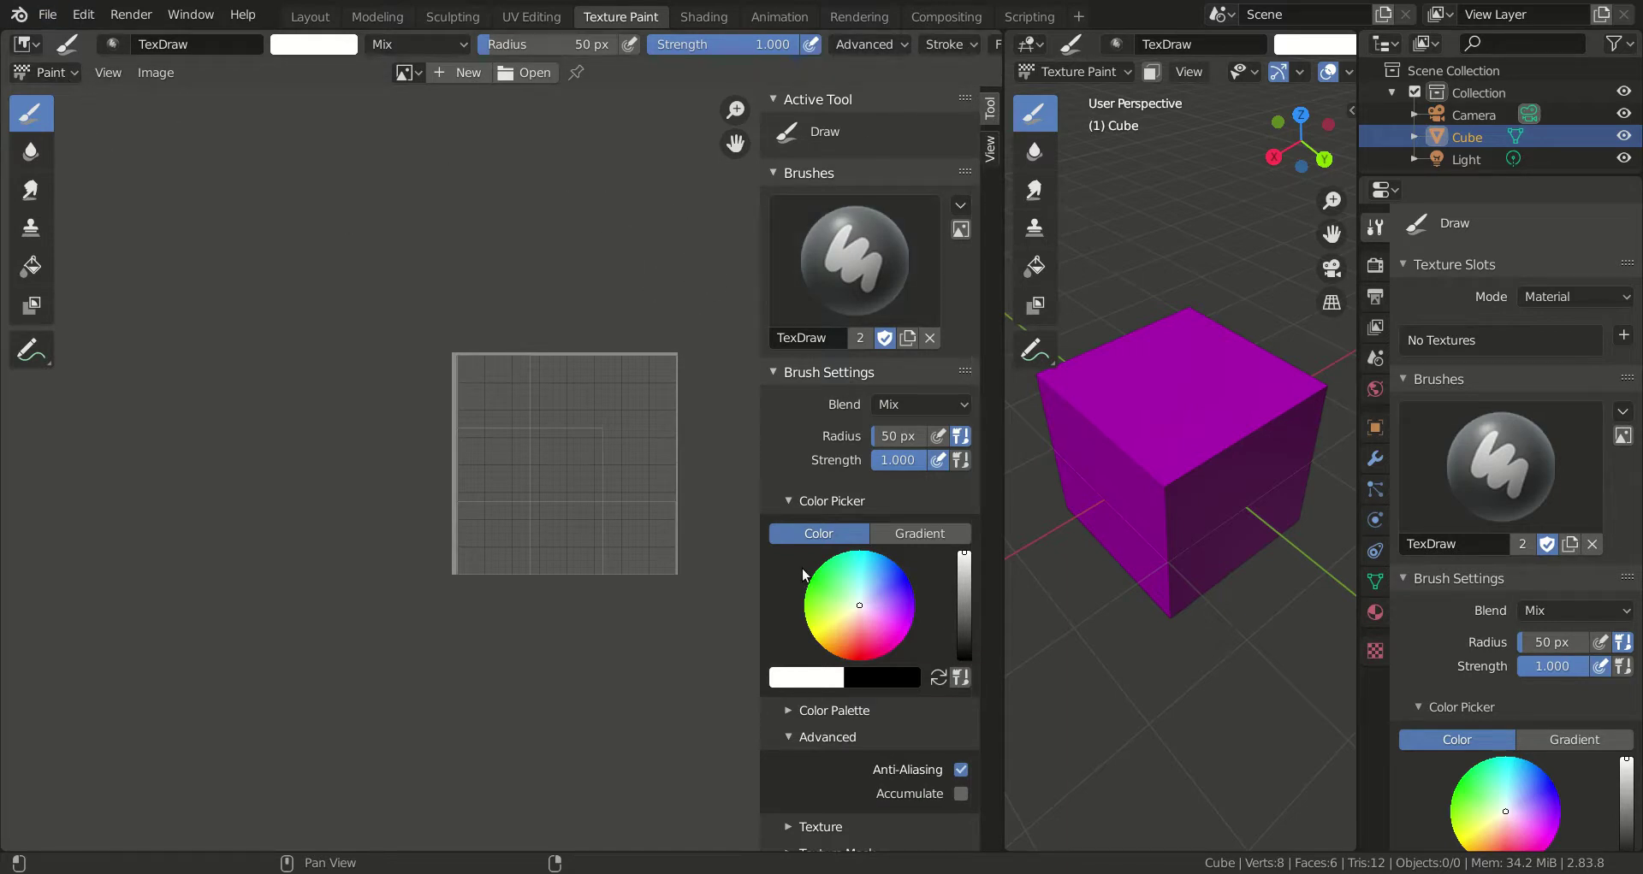
{"action": "scroll", "coordinate": [864, 505], "scroll_direction": "down", "scroll_amount": 3}
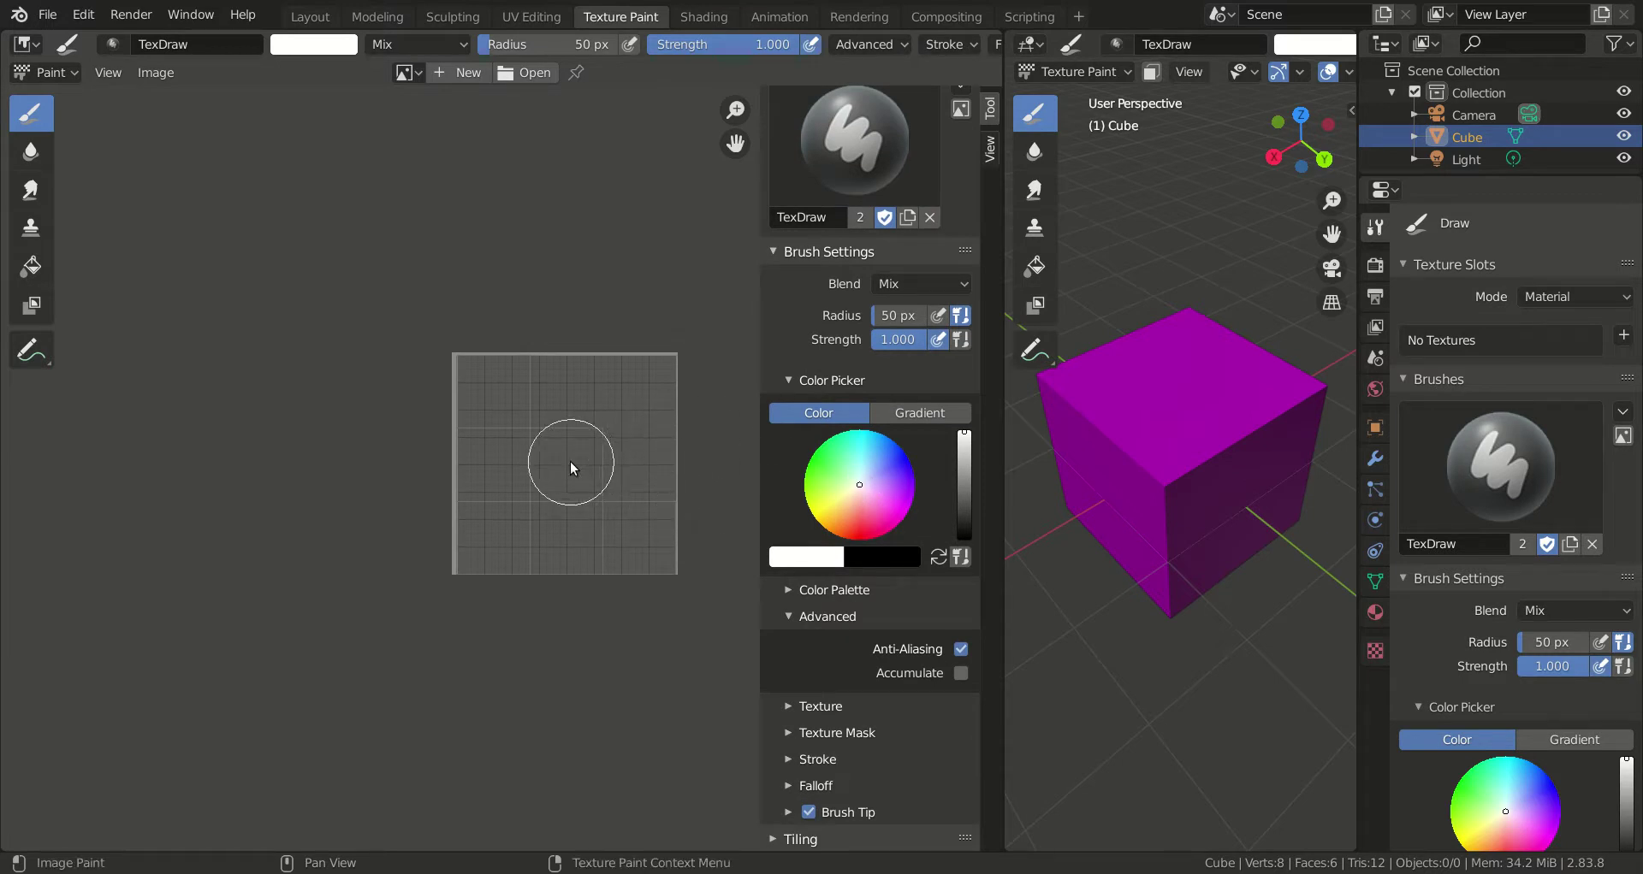
{"action": "left_click_drag", "start_coordinate": [840, 486], "coordinate": [840, 472]}
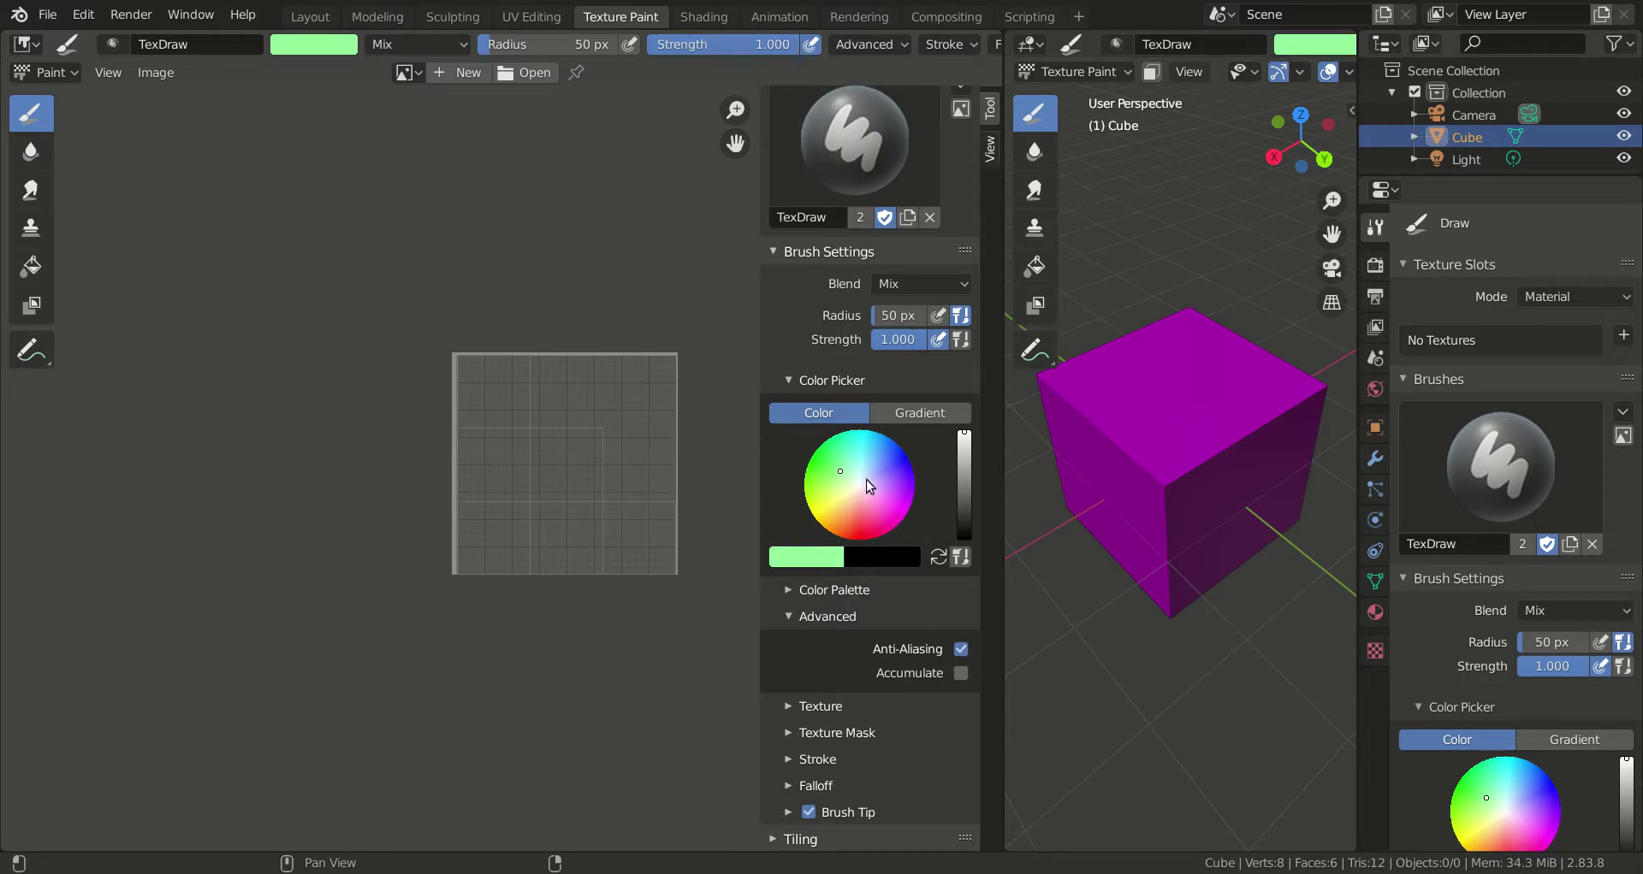
Expand the brush's color palette settings and load the existing palette named Palette
{"action": "left_click", "coordinate": [809, 592]}
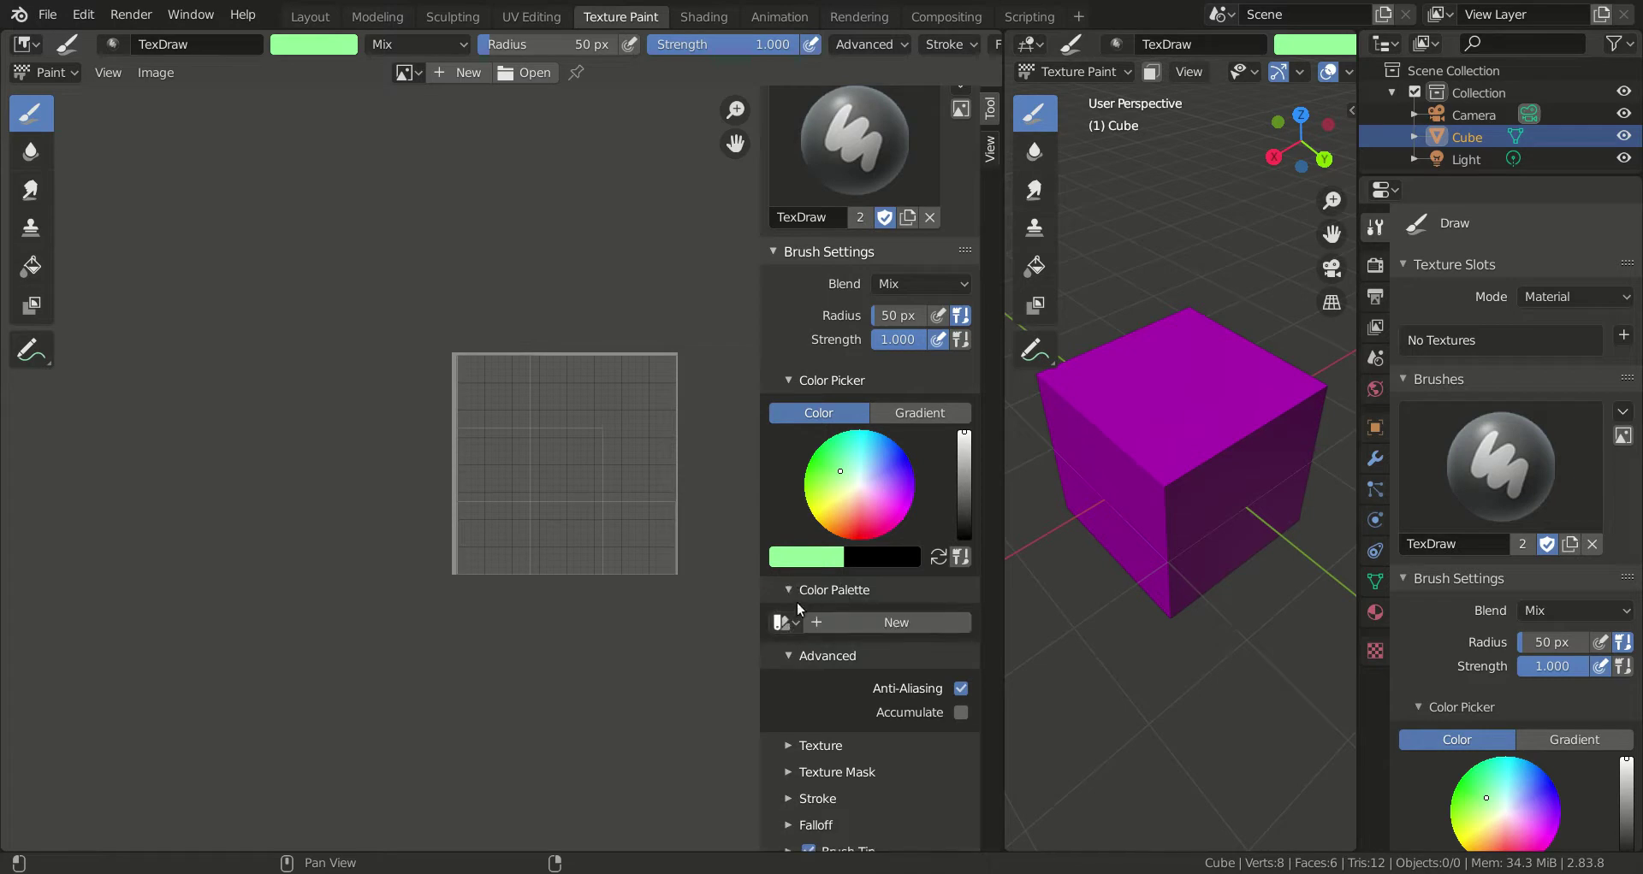
{"action": "scroll", "coordinate": [778, 609], "scroll_direction": "down", "scroll_amount": 1}
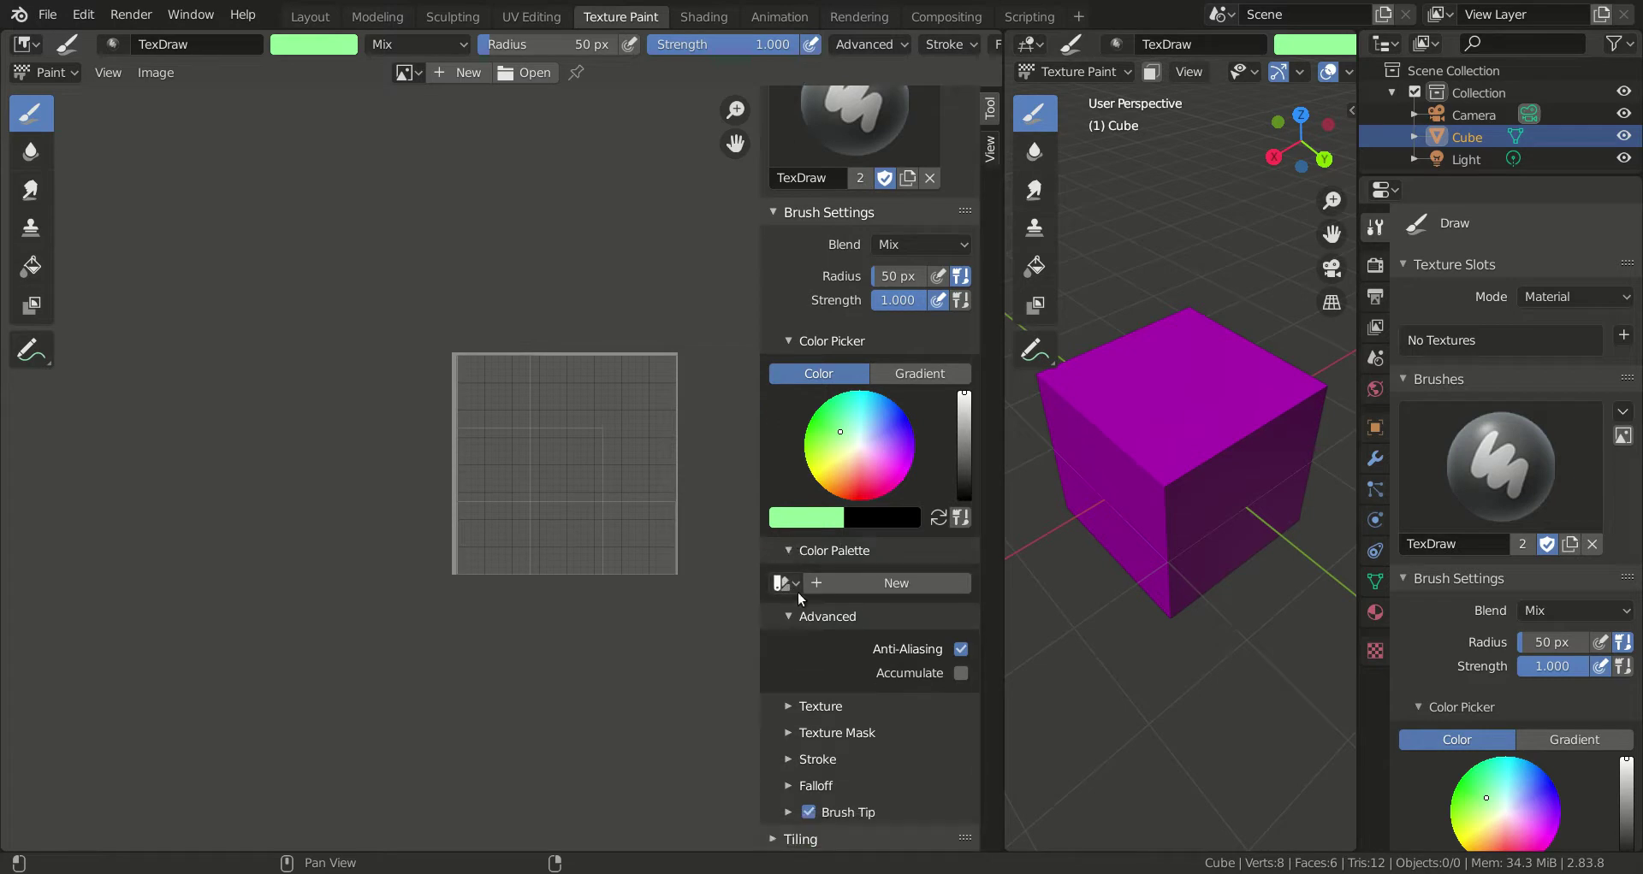
{"action": "left_click", "coordinate": [787, 584]}
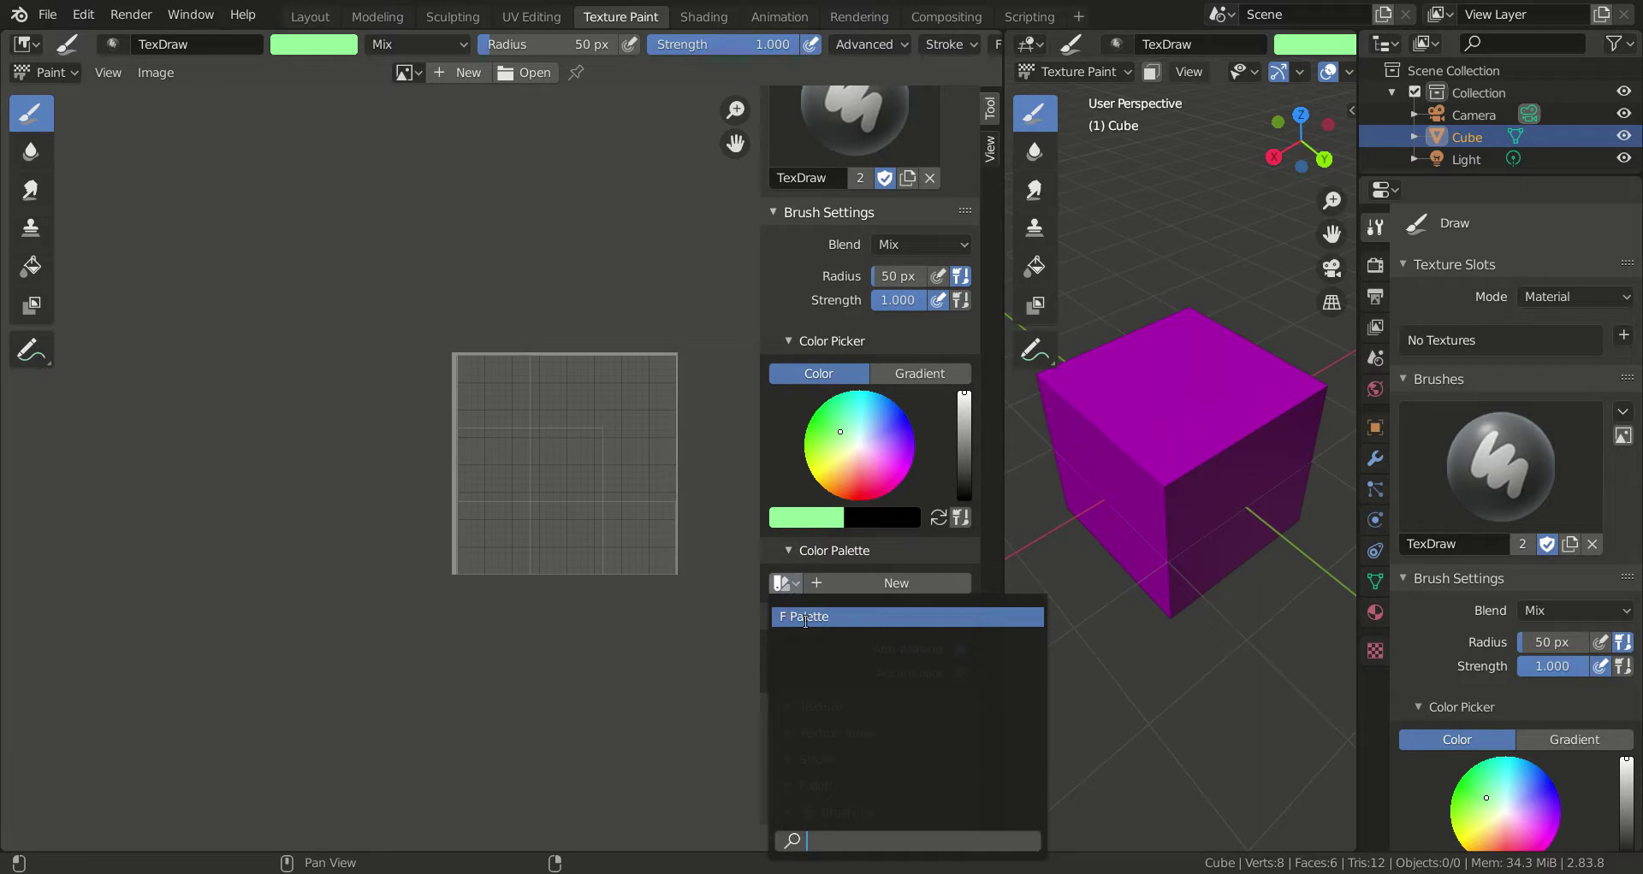
{"action": "left_click", "coordinate": [811, 617]}
Pick the dark purple swatch from the palette and shift the brush color to a muted blue on the color wheel
{"action": "scroll", "coordinate": [871, 588], "scroll_direction": "down", "scroll_amount": 6}
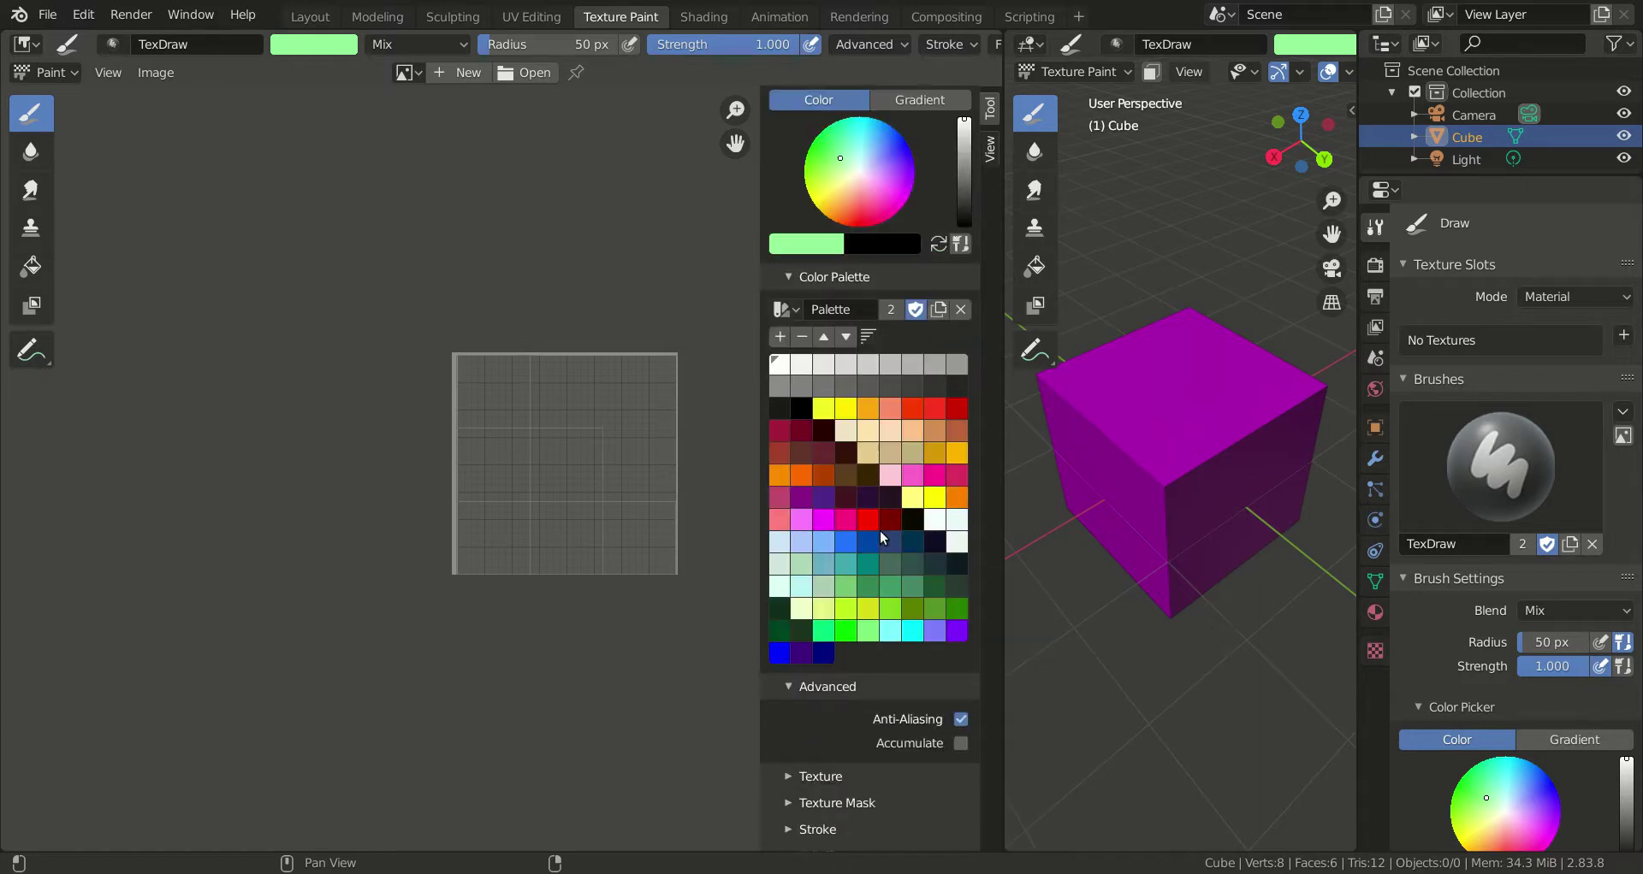
{"action": "left_click", "coordinate": [827, 559]}
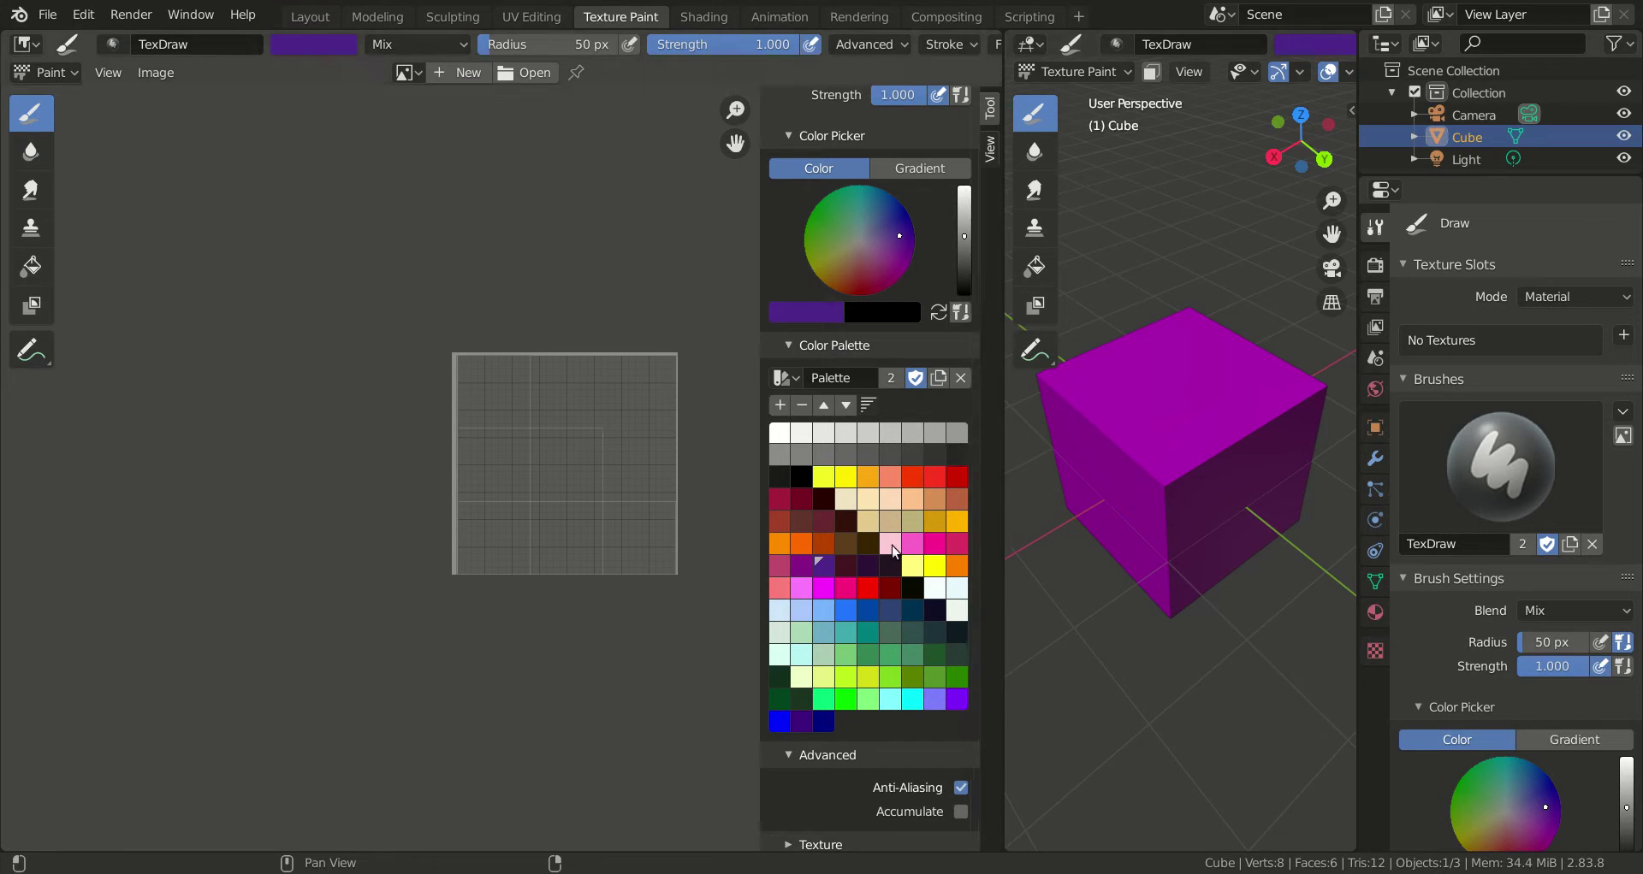
{"action": "mouse_move", "coordinate": [843, 238]}
{"action": "left_mouse_down"}
{"action": "mouse_move", "coordinate": [827, 208]}
{"action": "mouse_move", "coordinate": [891, 194]}
{"action": "mouse_move", "coordinate": [870, 209]}
{"action": "left_mouse_up"}
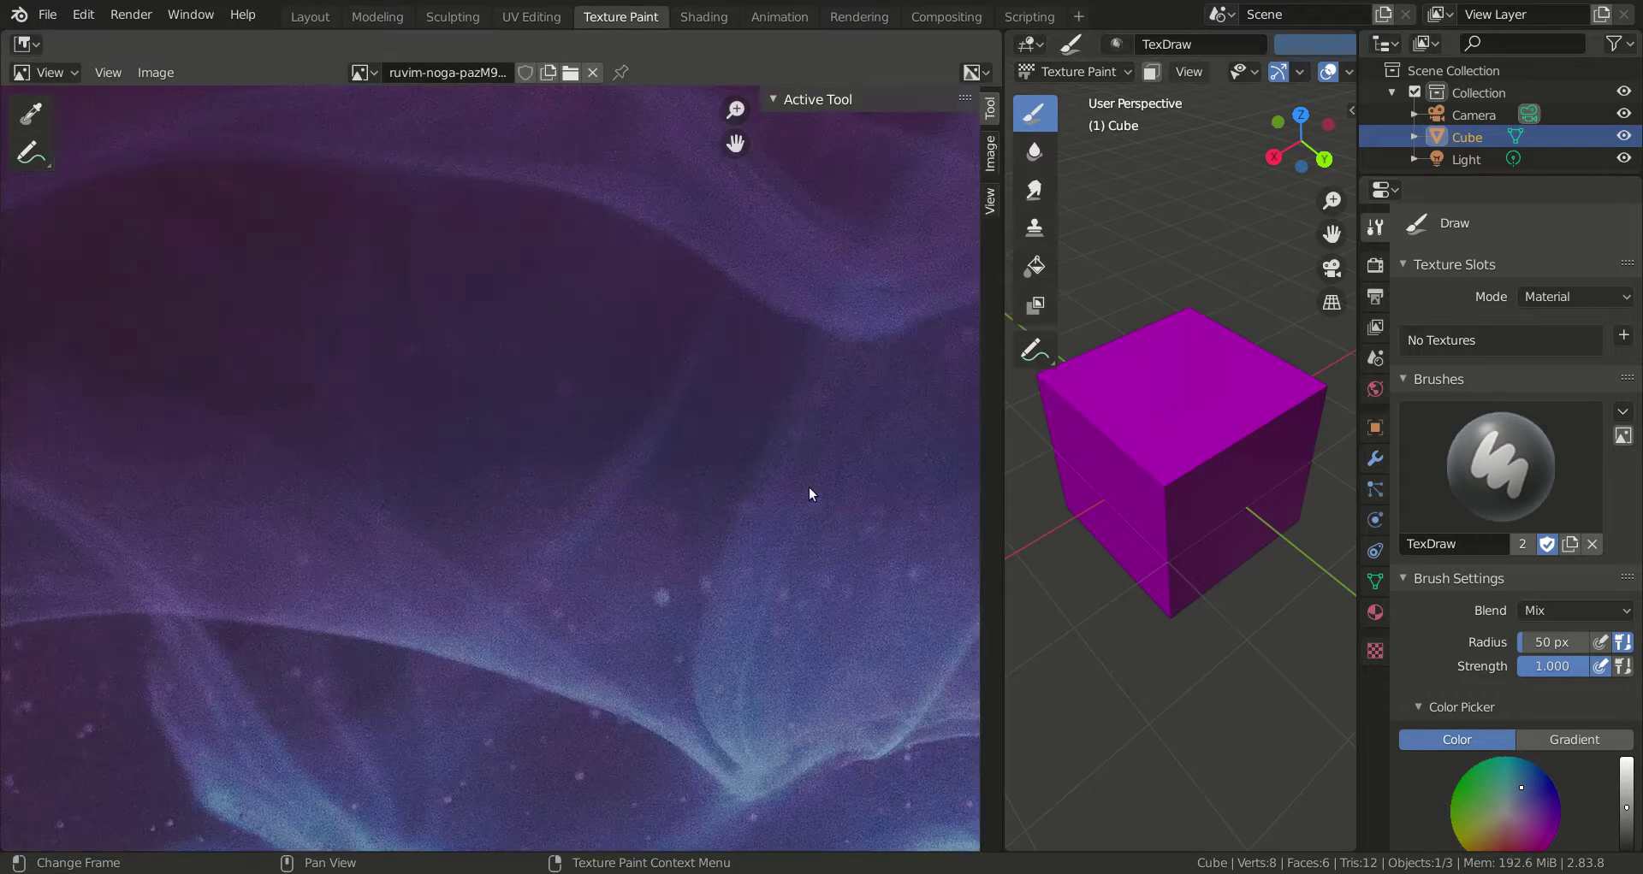
Extract a color palette from the opened red and blue smoke image
{"action": "scroll", "coordinate": [724, 417], "scroll_direction": "down", "scroll_amount": 5}
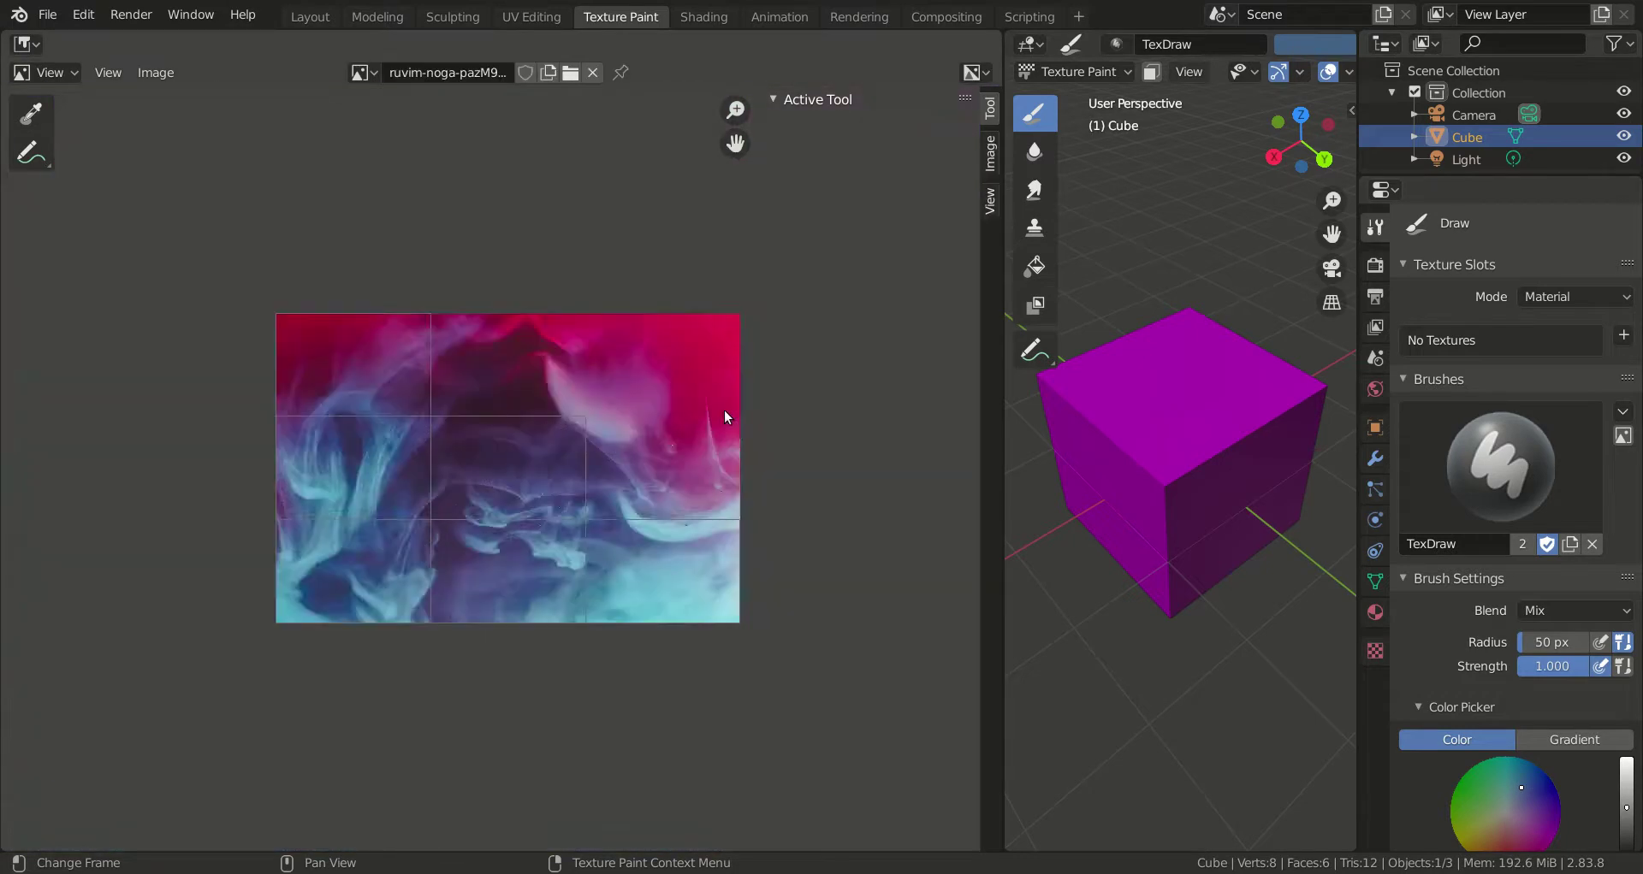
{"action": "scroll", "coordinate": [724, 409], "scroll_direction": "down", "scroll_amount": 4}
{"action": "scroll", "coordinate": [710, 411], "scroll_direction": "up", "scroll_amount": 4}
{"action": "left_click", "coordinate": [157, 75]}
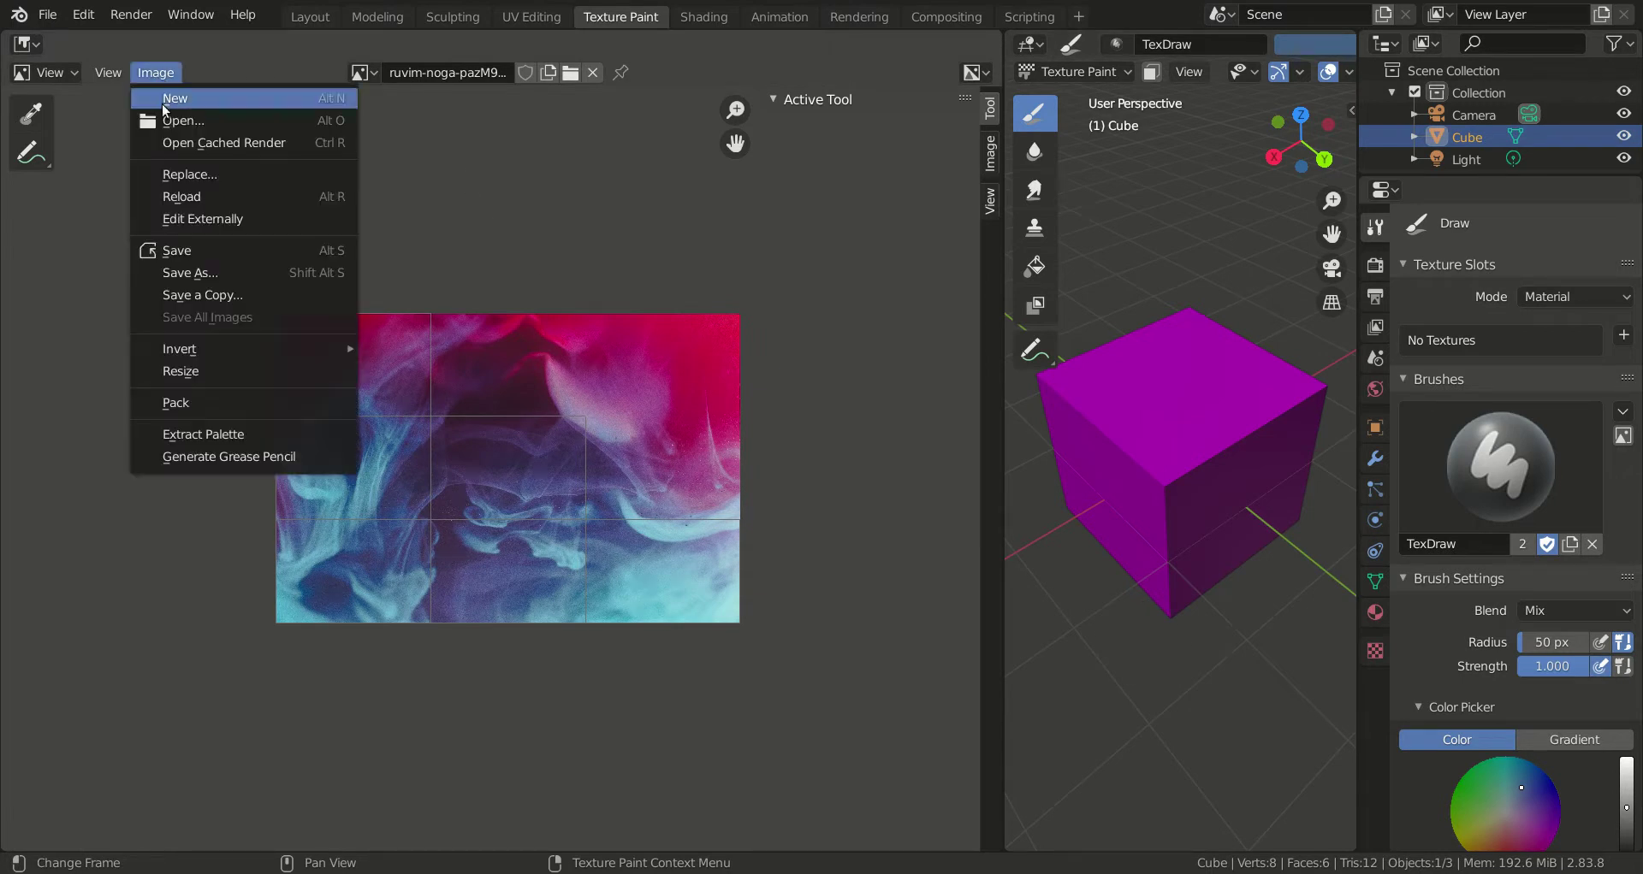
{"action": "left_click", "coordinate": [213, 434]}
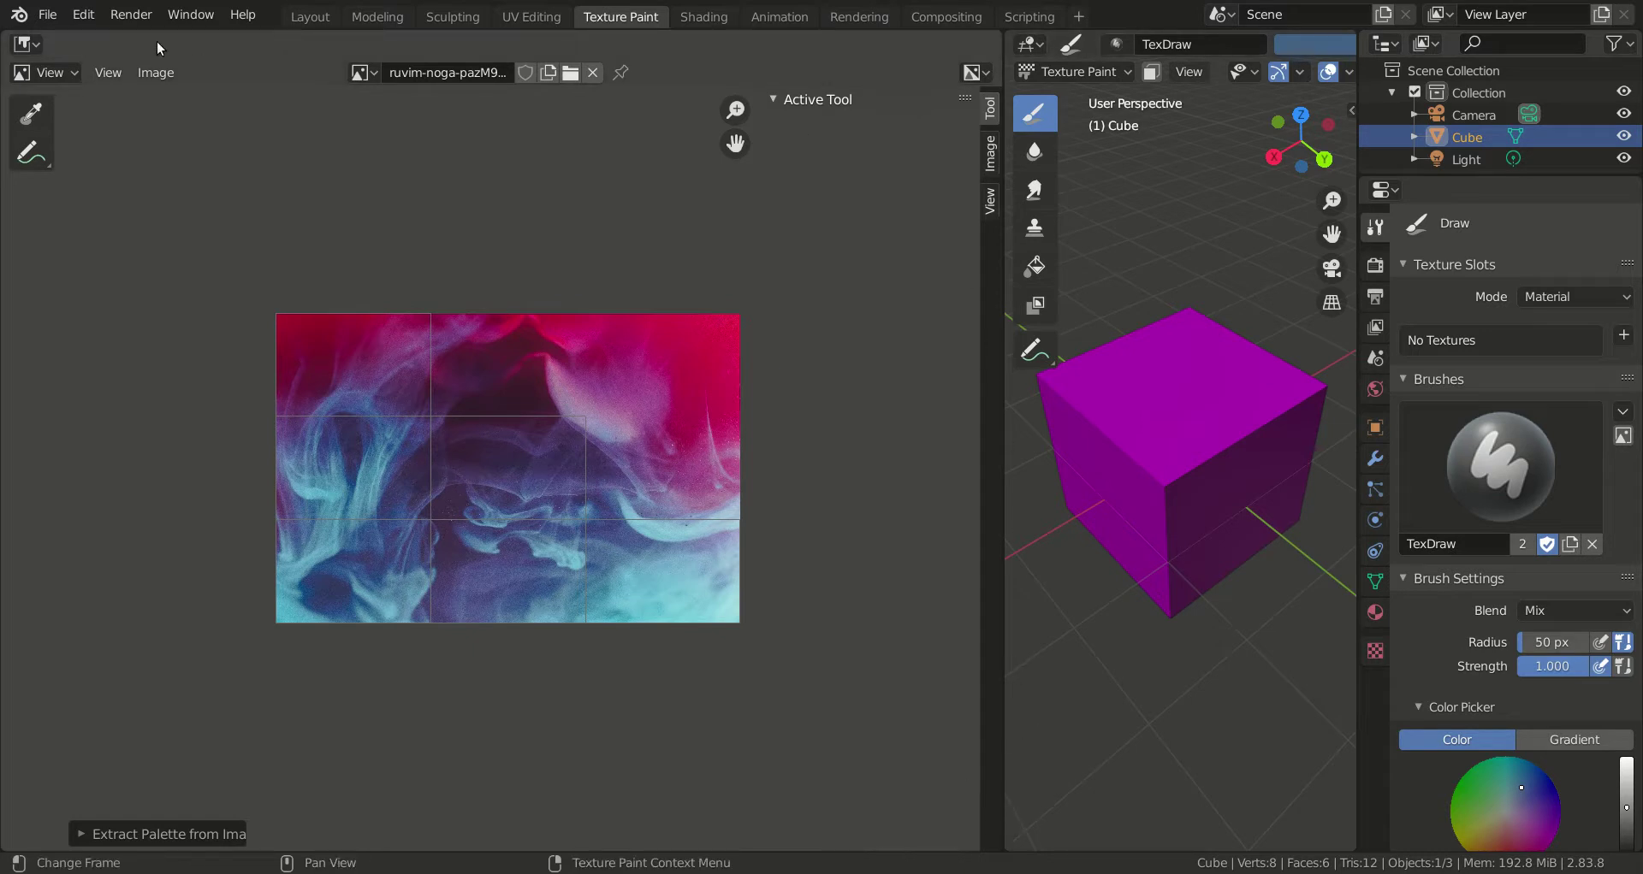
Switch the image editor to Paint mode and load the palette extracted from the image as the active color palette
{"action": "left_click", "coordinate": [65, 79]}
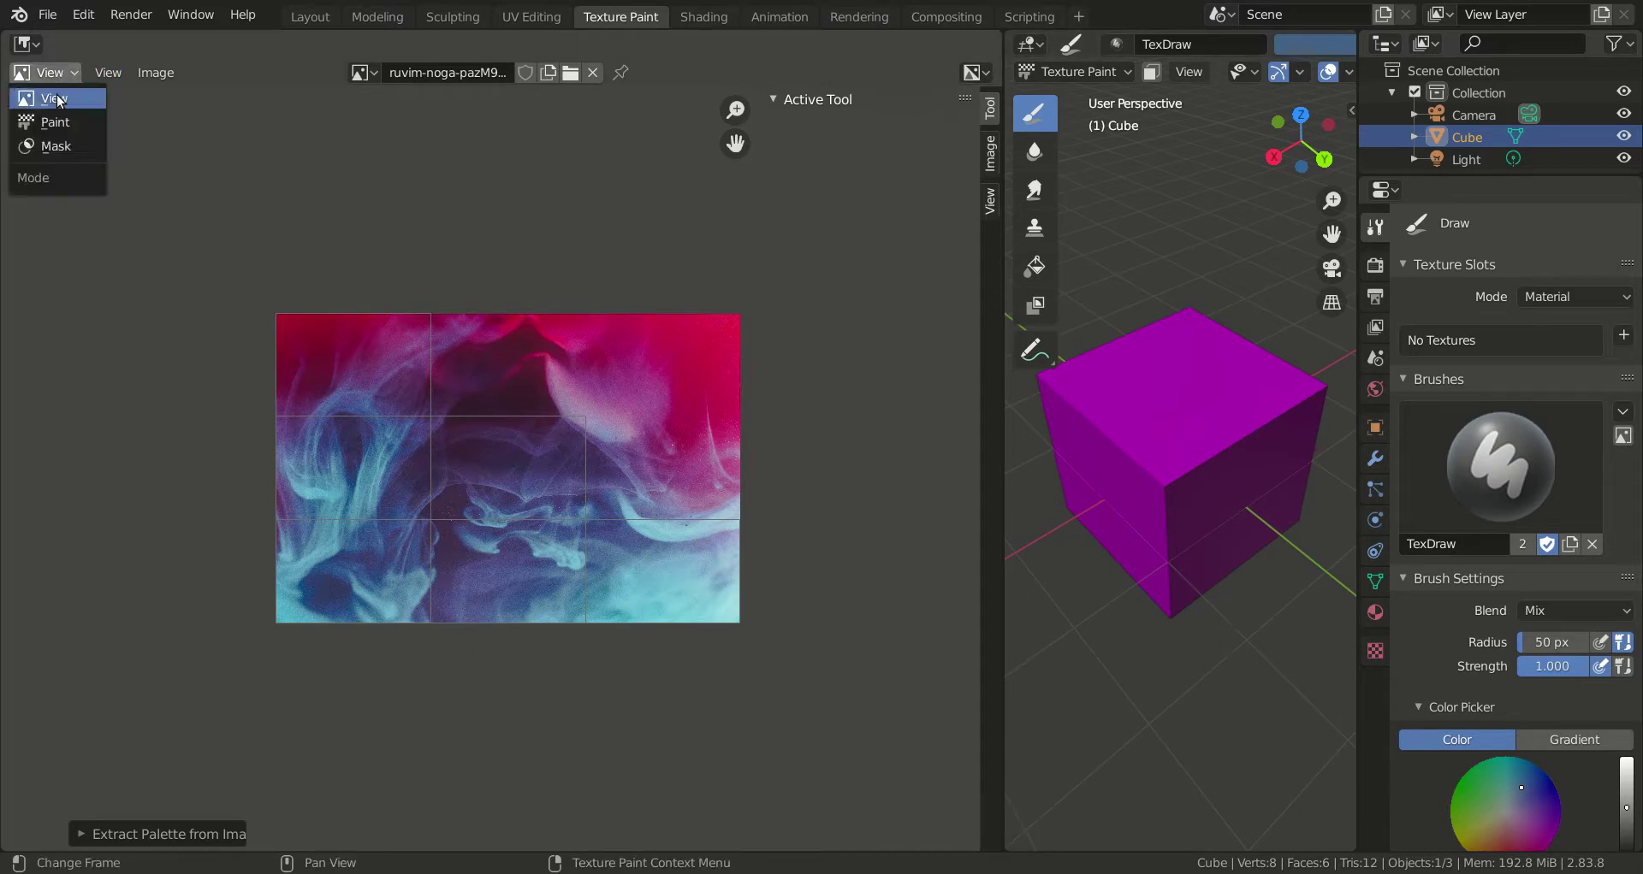
{"action": "left_click", "coordinate": [58, 129]}
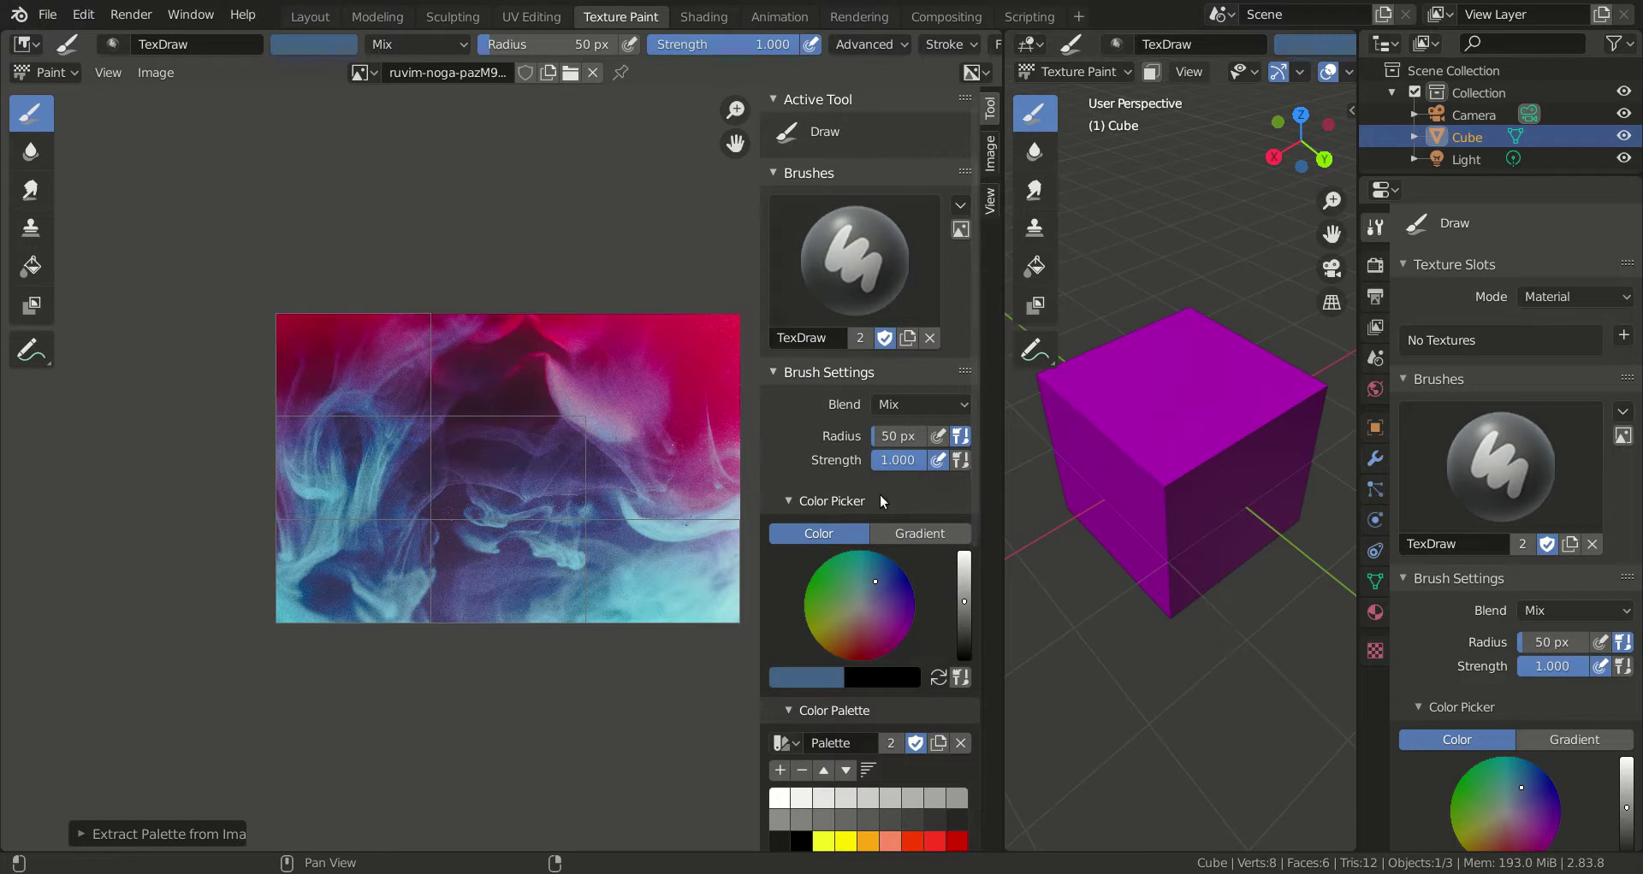
{"action": "scroll", "coordinate": [825, 657], "scroll_direction": "down", "scroll_amount": 1}
{"action": "scroll", "coordinate": [826, 656], "scroll_direction": "down", "scroll_amount": 5}
{"action": "left_click", "coordinate": [786, 538]}
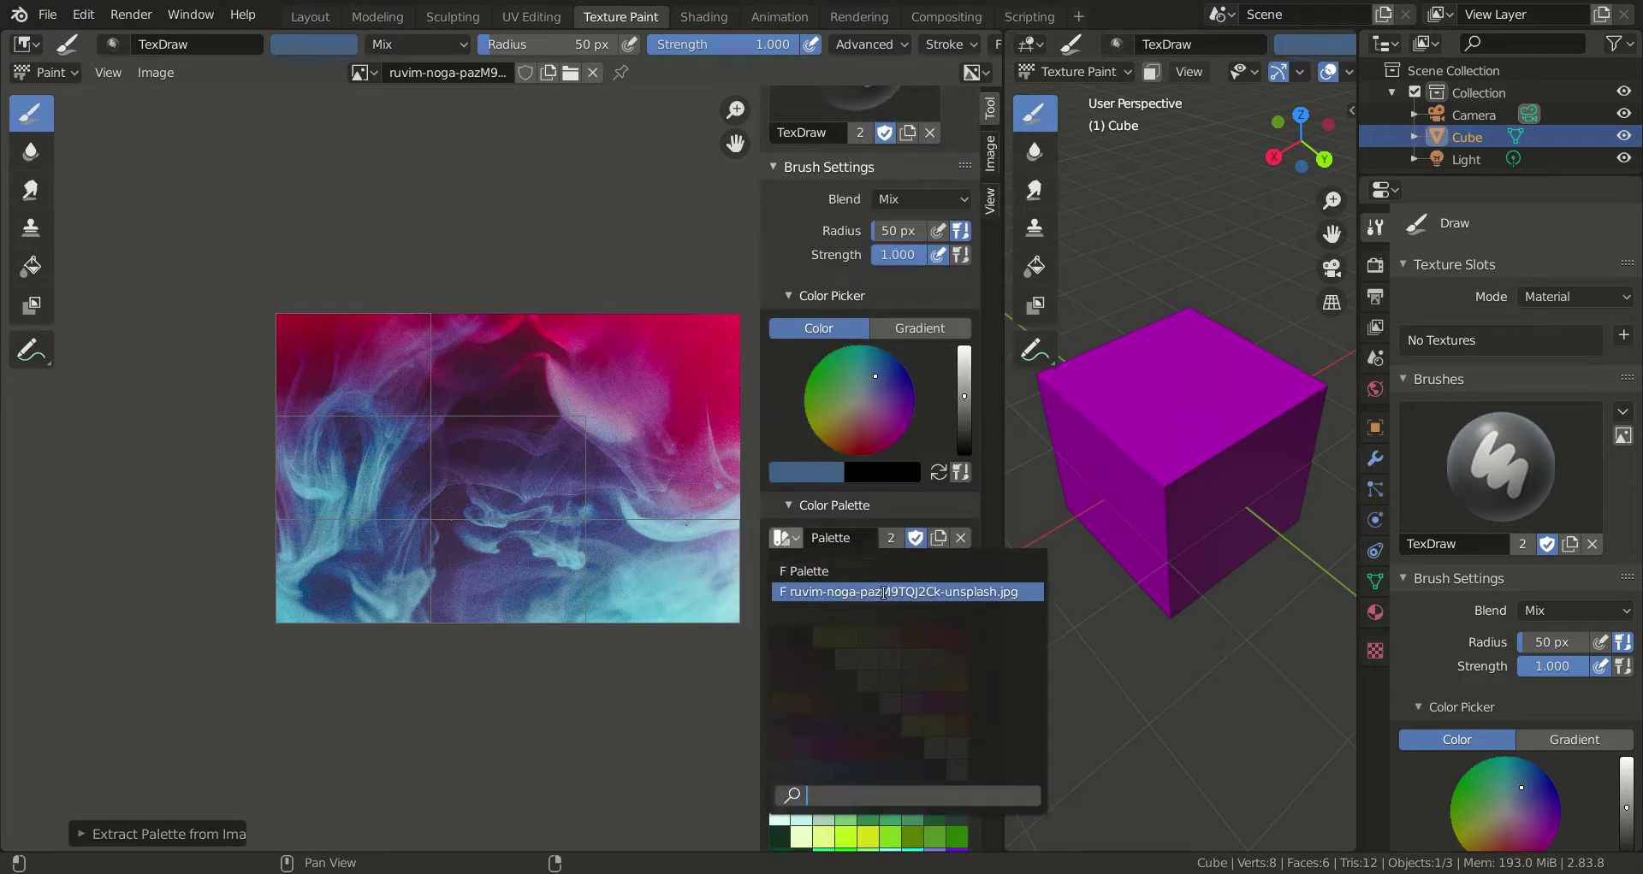
{"action": "left_click", "coordinate": [916, 591]}
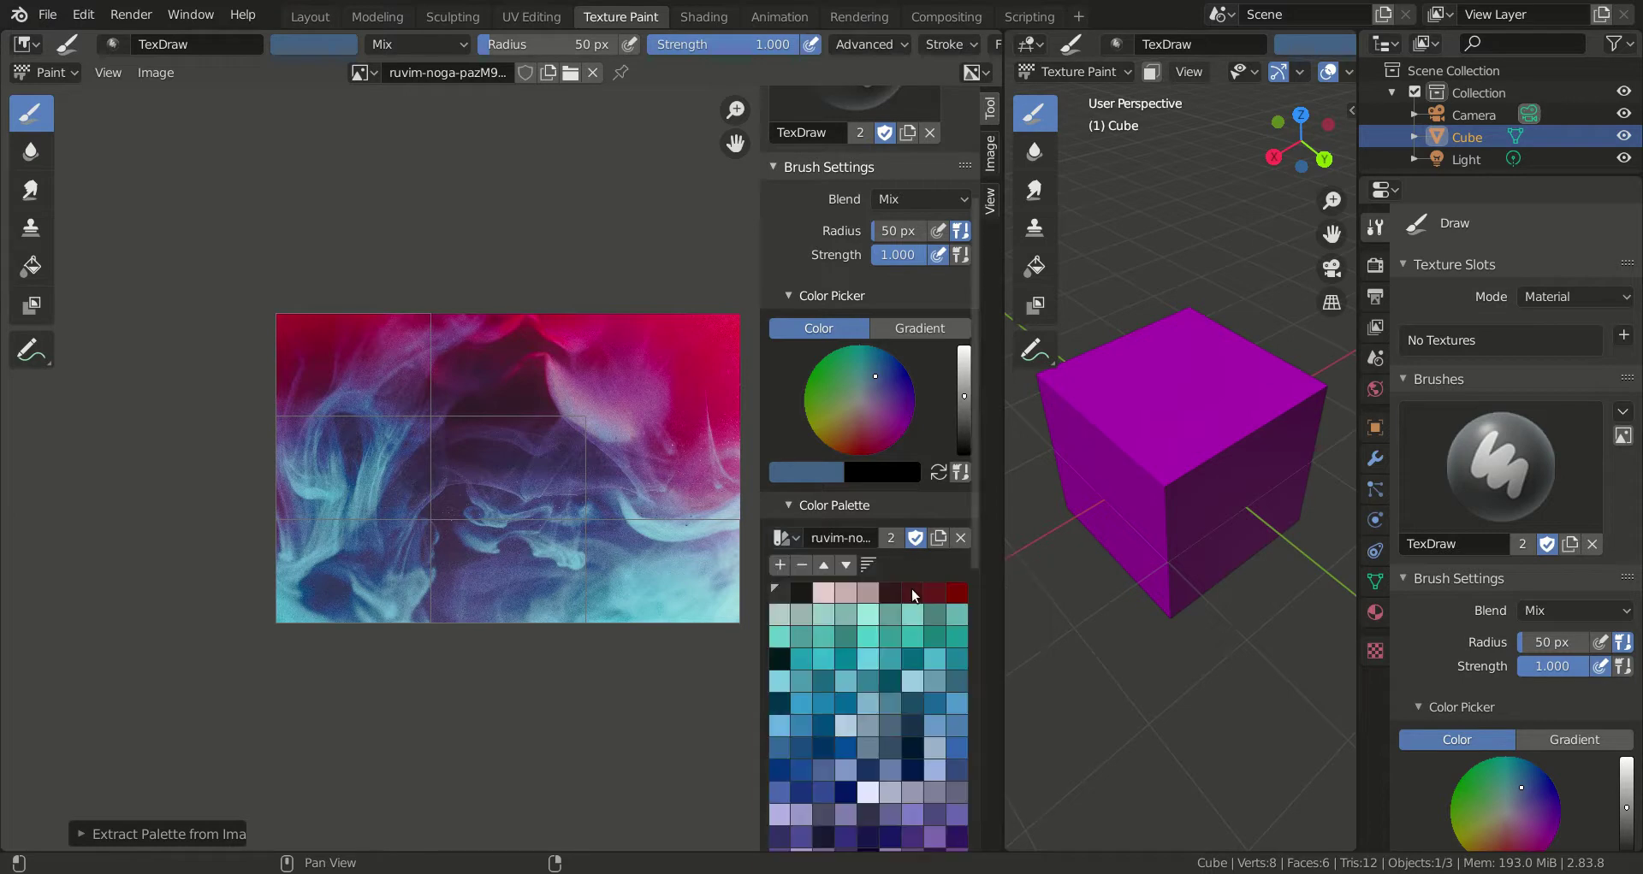
Pick a teal swatch from the extracted palette and paint a few freehand strokes across the middle of the smoke image
{"action": "scroll", "coordinate": [896, 561], "scroll_direction": "down", "scroll_amount": 3}
{"action": "scroll", "coordinate": [892, 532], "scroll_direction": "down", "scroll_amount": 9}
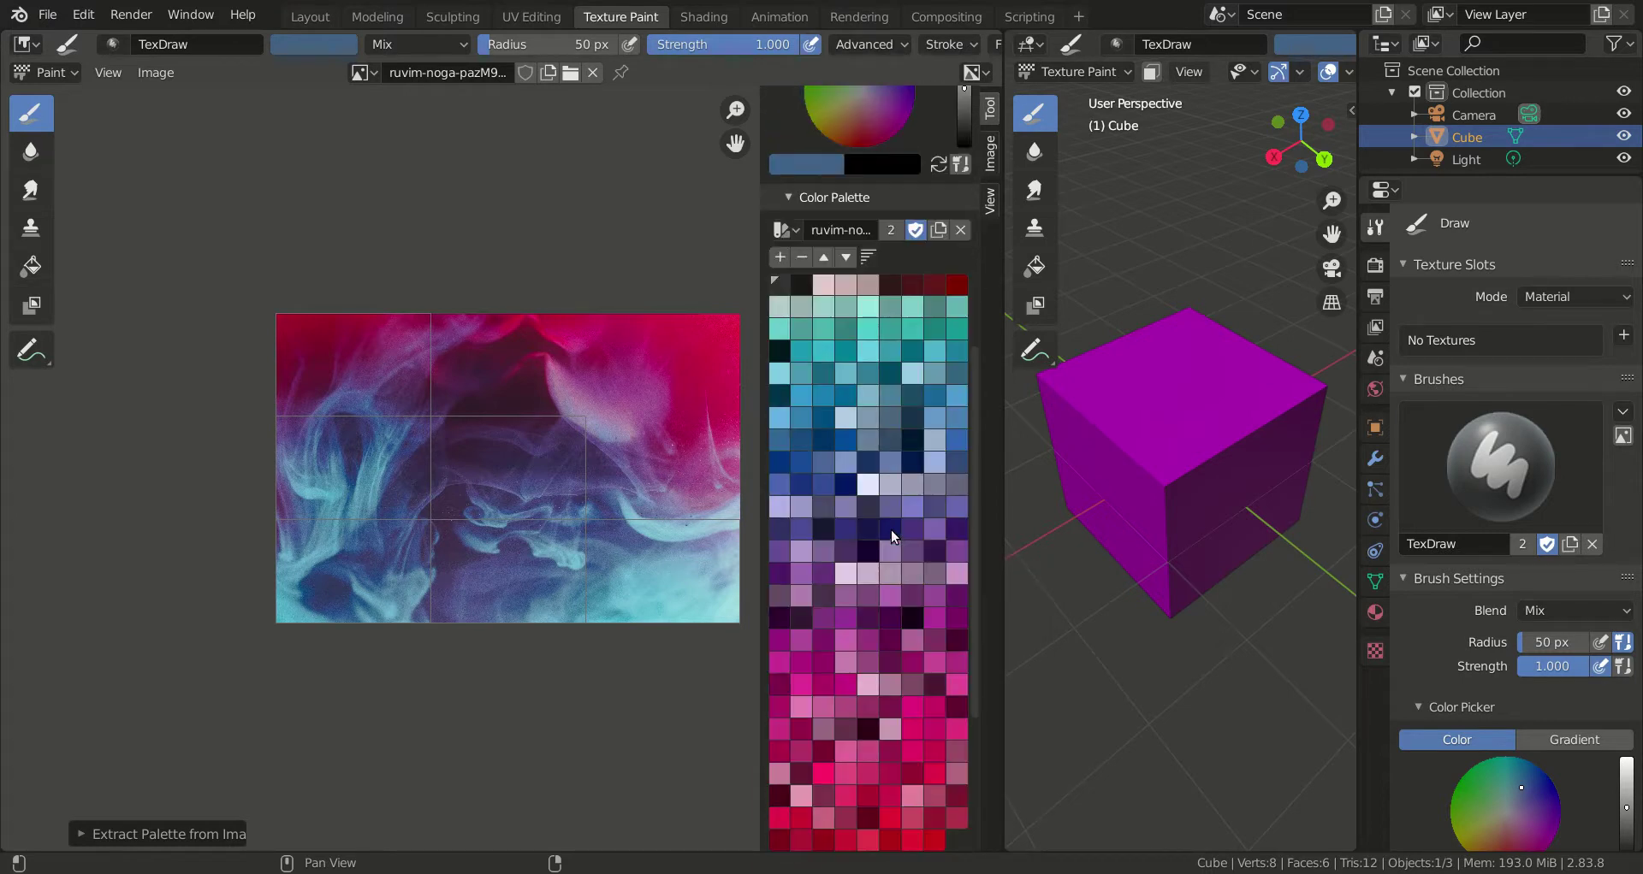
{"action": "scroll", "coordinate": [890, 530], "scroll_direction": "up", "scroll_amount": 3}
{"action": "scroll", "coordinate": [877, 712], "scroll_direction": "down", "scroll_amount": 2}
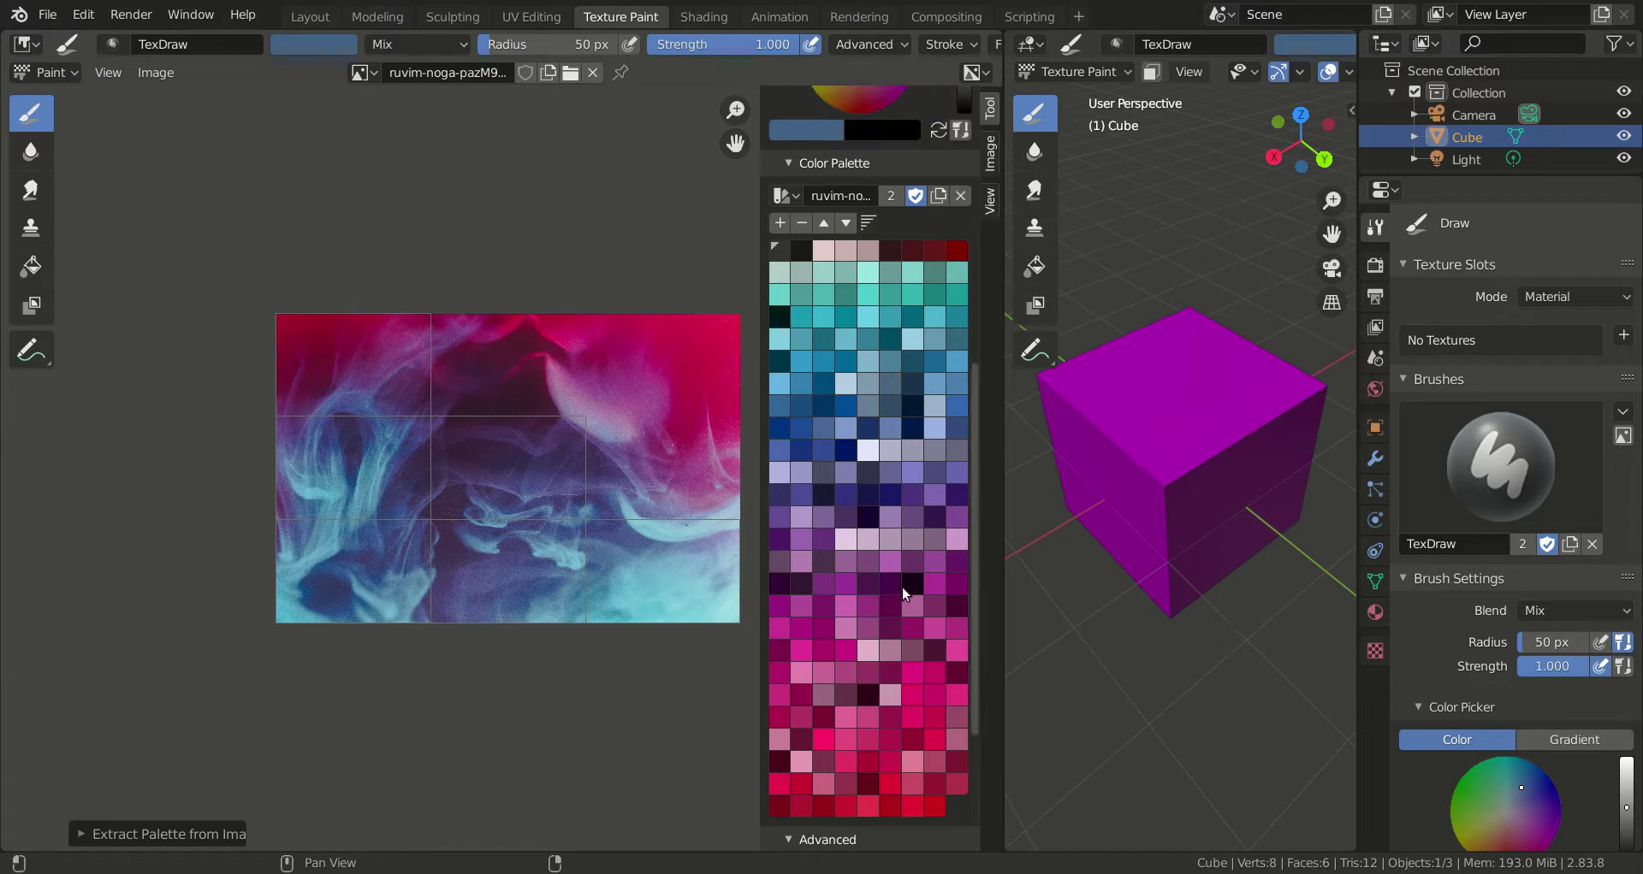
{"action": "scroll", "coordinate": [860, 535], "scroll_direction": "up", "scroll_amount": 4}
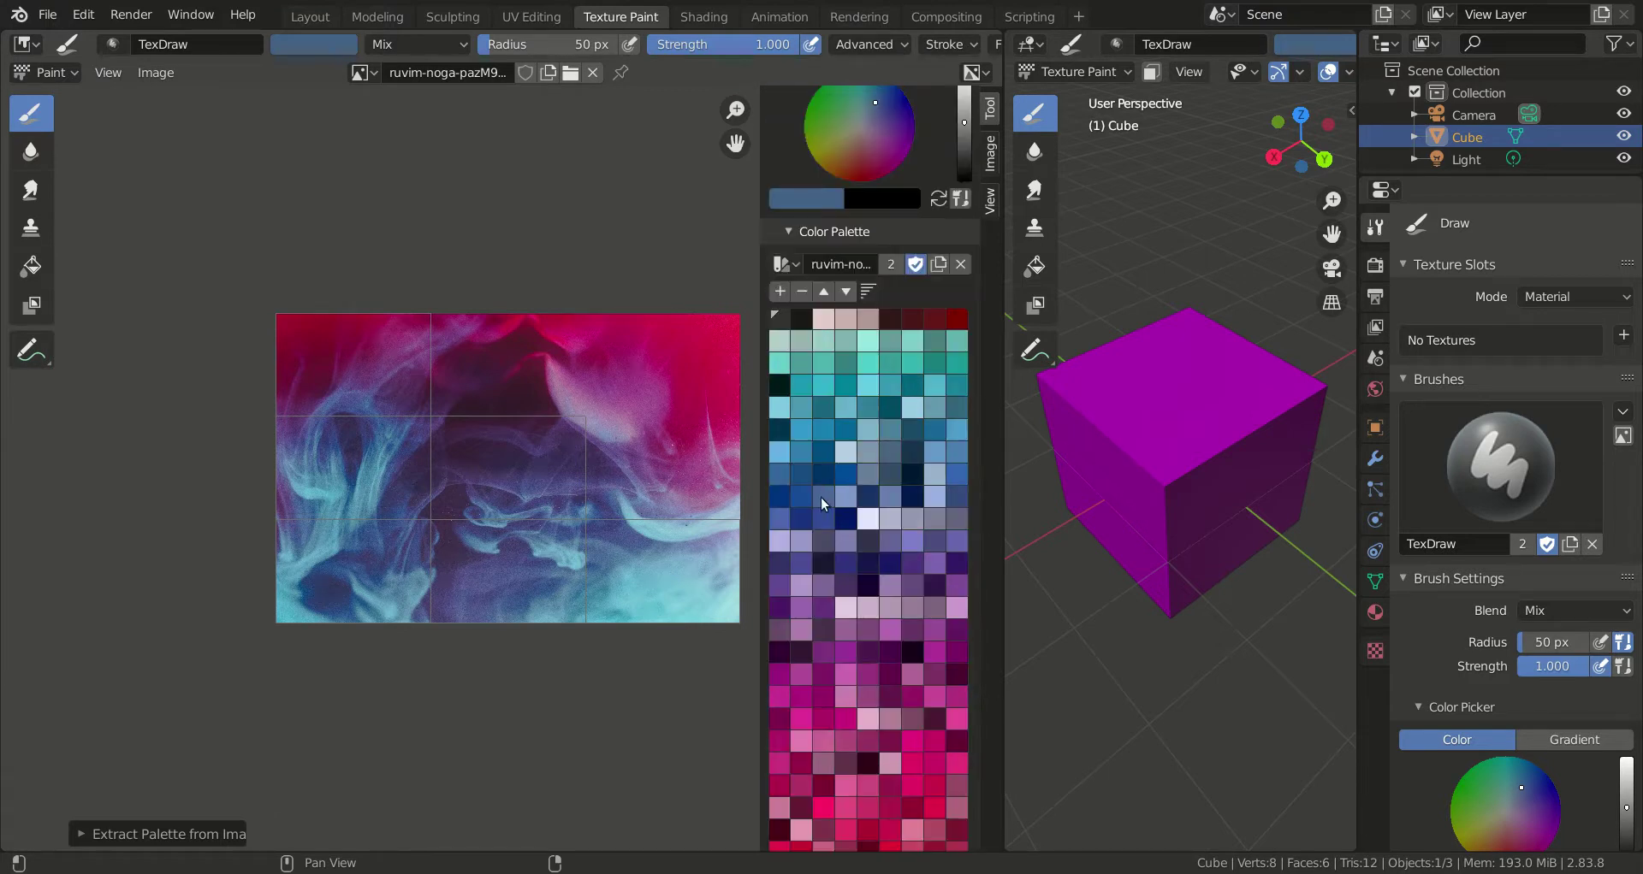
{"action": "left_click", "coordinate": [875, 367]}
{"action": "left_click_drag", "start_coordinate": [529, 449], "coordinate": [551, 485]}
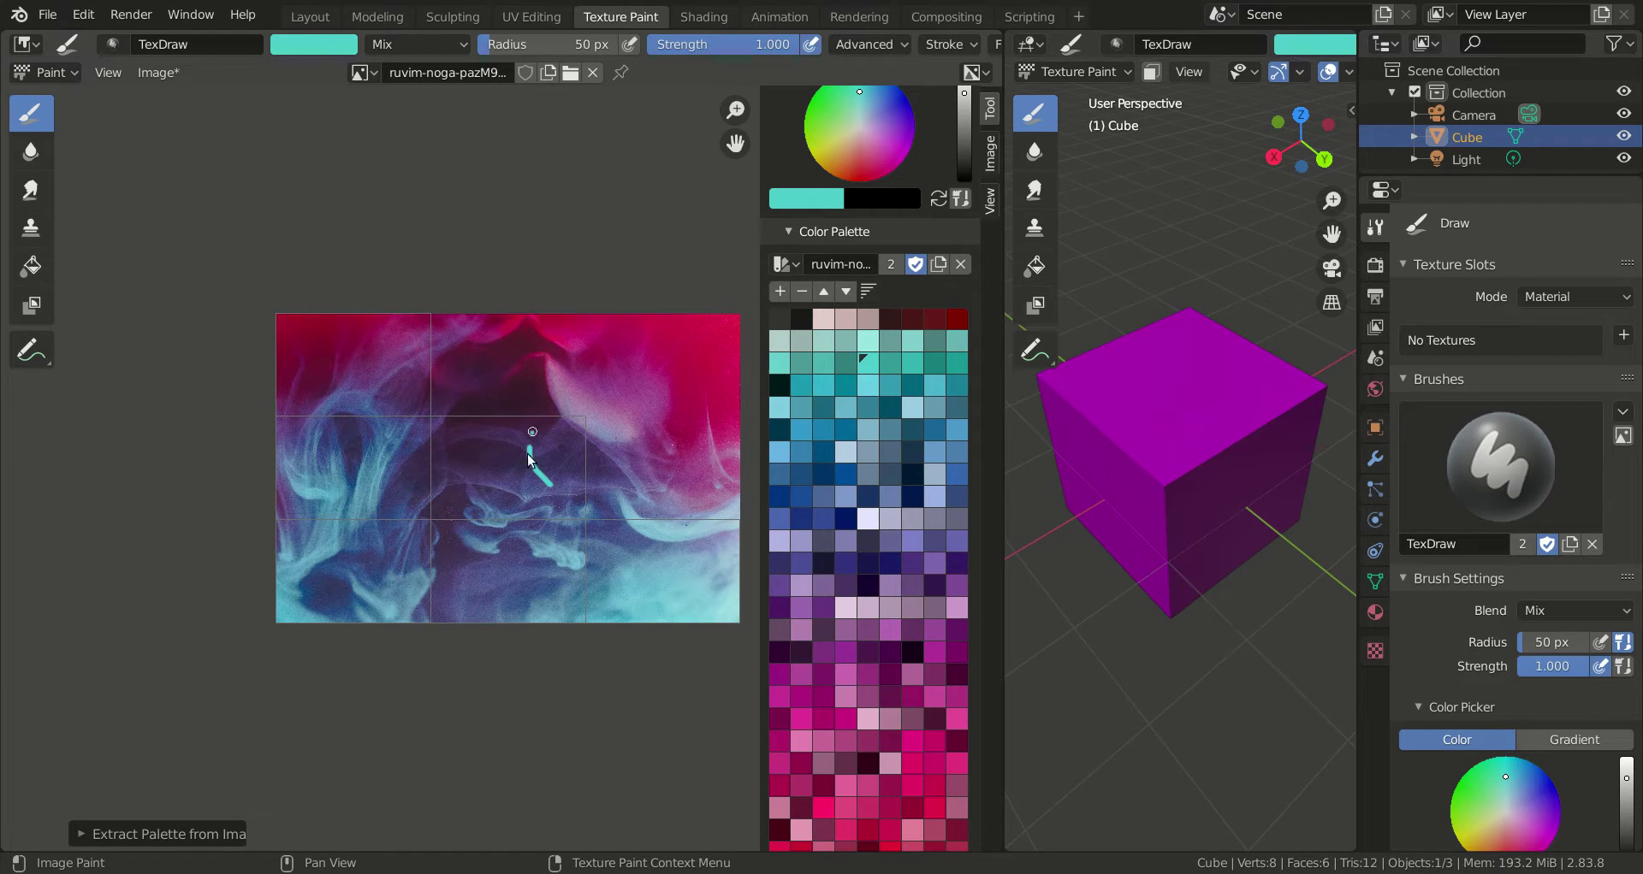
{"action": "mouse_move", "coordinate": [430, 517]}
{"action": "left_mouse_down"}
{"action": "mouse_move", "coordinate": [534, 401]}
{"action": "mouse_move", "coordinate": [505, 509]}
{"action": "left_mouse_up"}
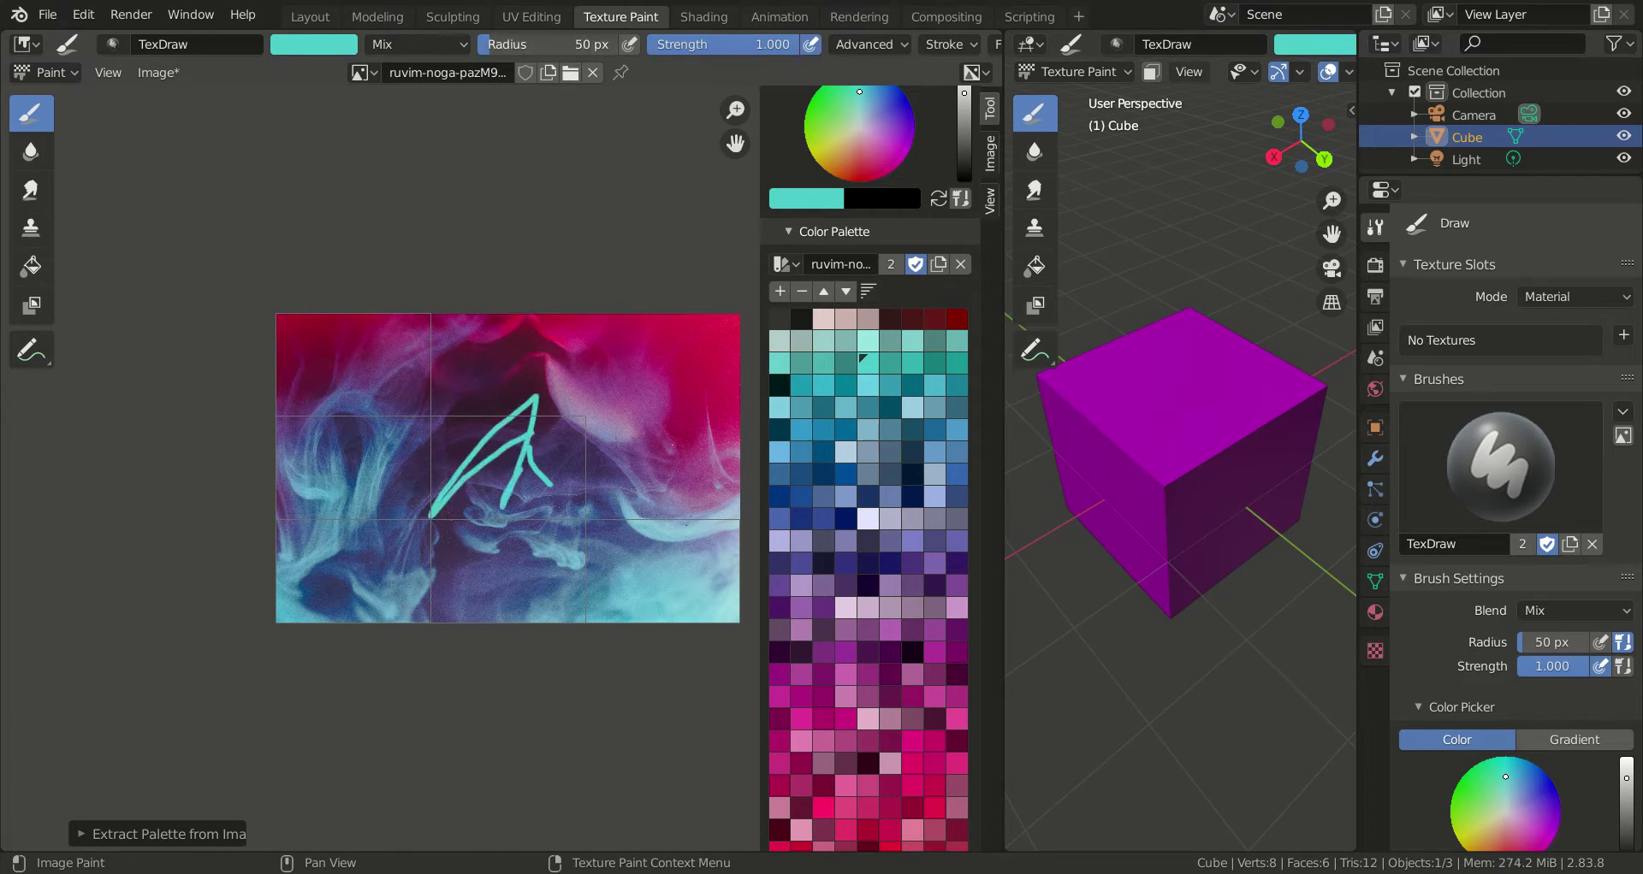
Increase the brush radius to 227 px and paint broad teal strokes across the middle of the smoke image
{"action": "left_click_drag", "start_coordinate": [556, 44], "coordinate": [599, 43]}
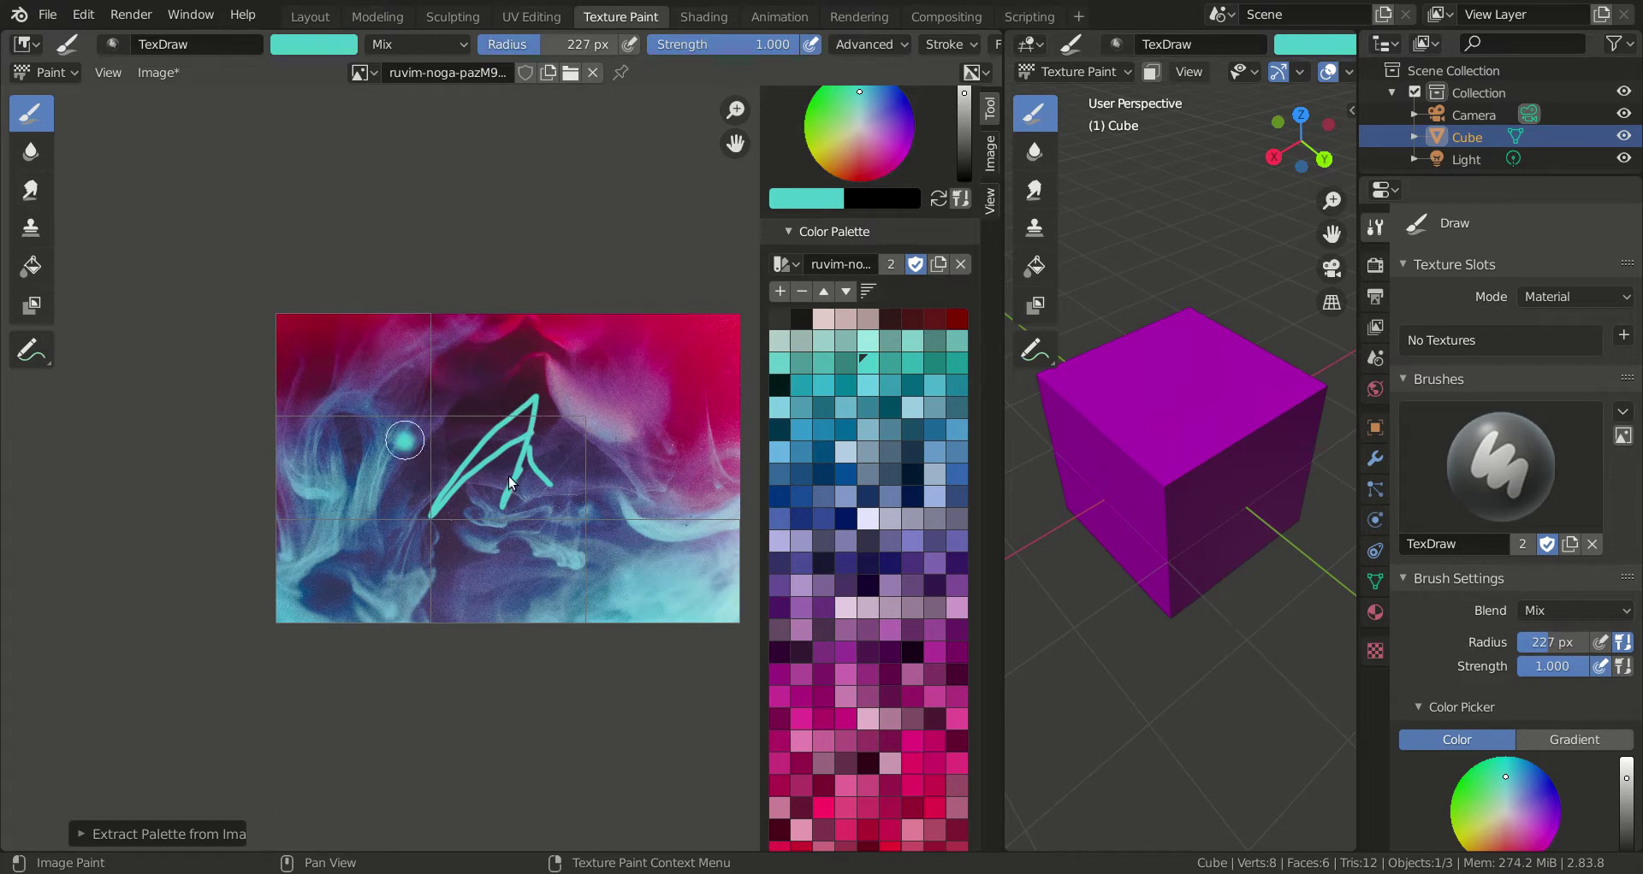
{"action": "left_click_drag", "start_coordinate": [523, 432], "coordinate": [372, 458]}
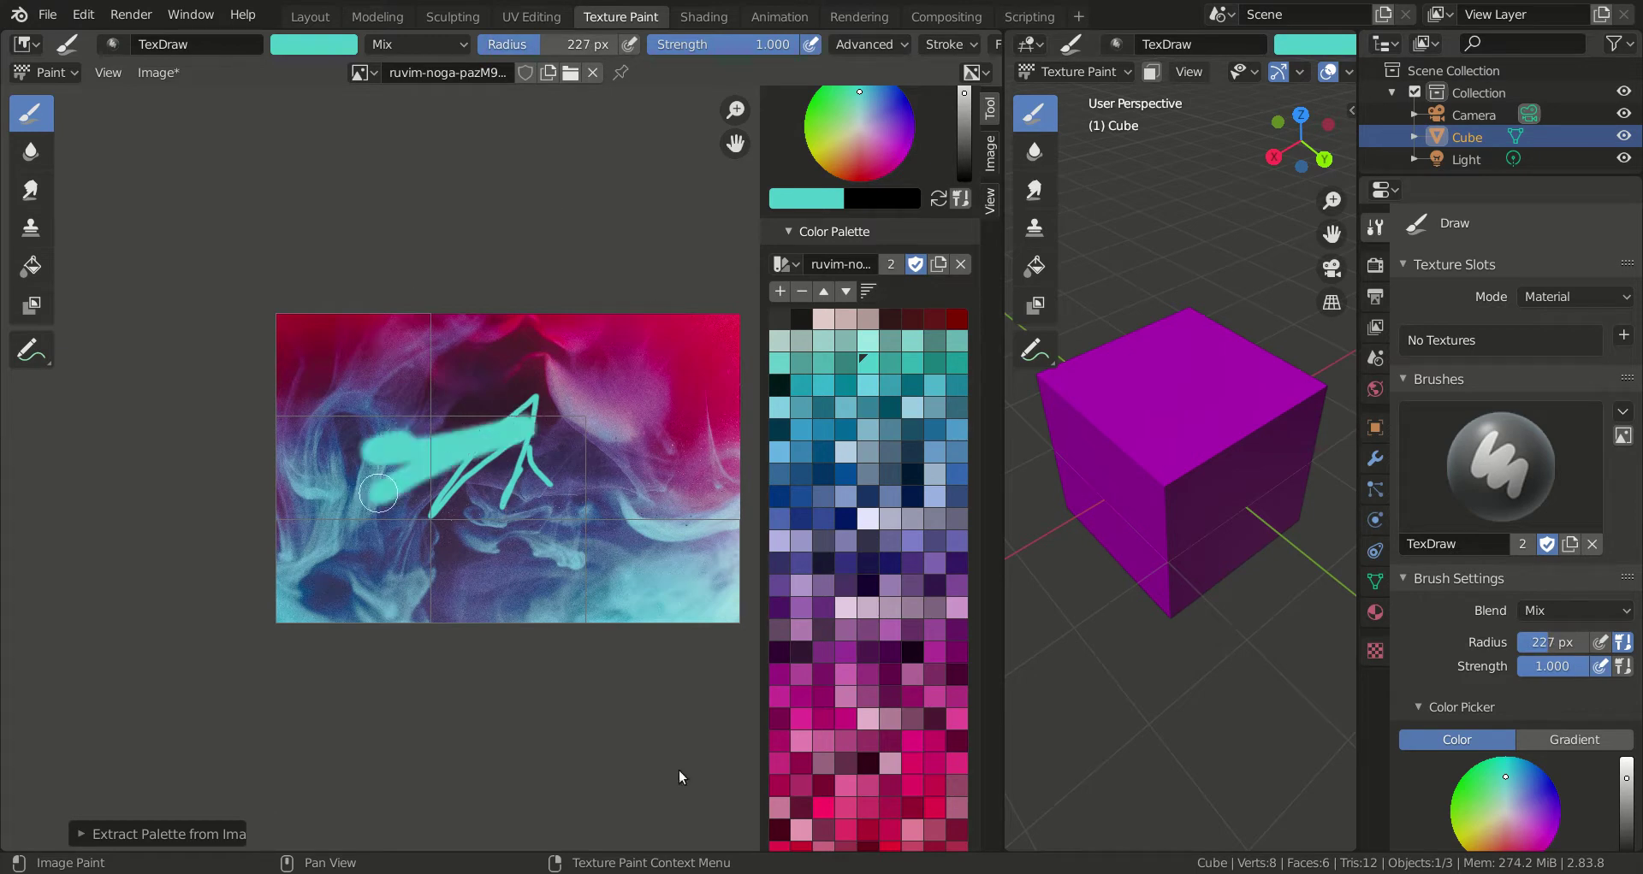
{"action": "mouse_move", "coordinate": [603, 446]}
{"action": "left_mouse_down"}
{"action": "mouse_move", "coordinate": [406, 493]}
{"action": "mouse_move", "coordinate": [517, 489]}
{"action": "left_mouse_up"}
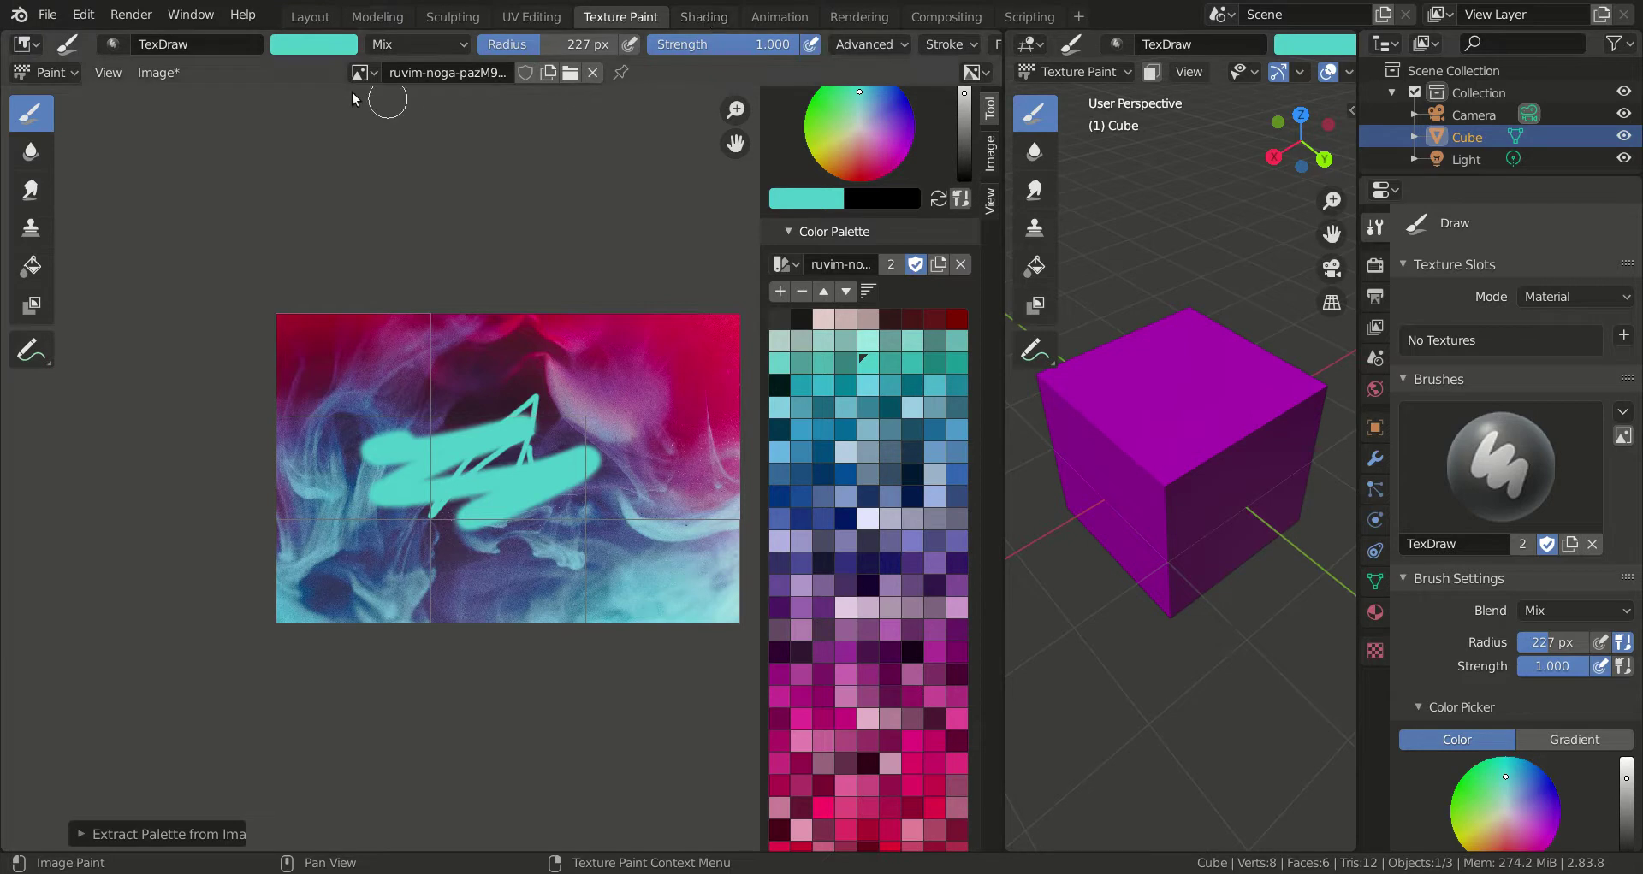
Unlink the smoke image from the image editor and switch the editor back to Paint mode
{"action": "left_click", "coordinate": [159, 73]}
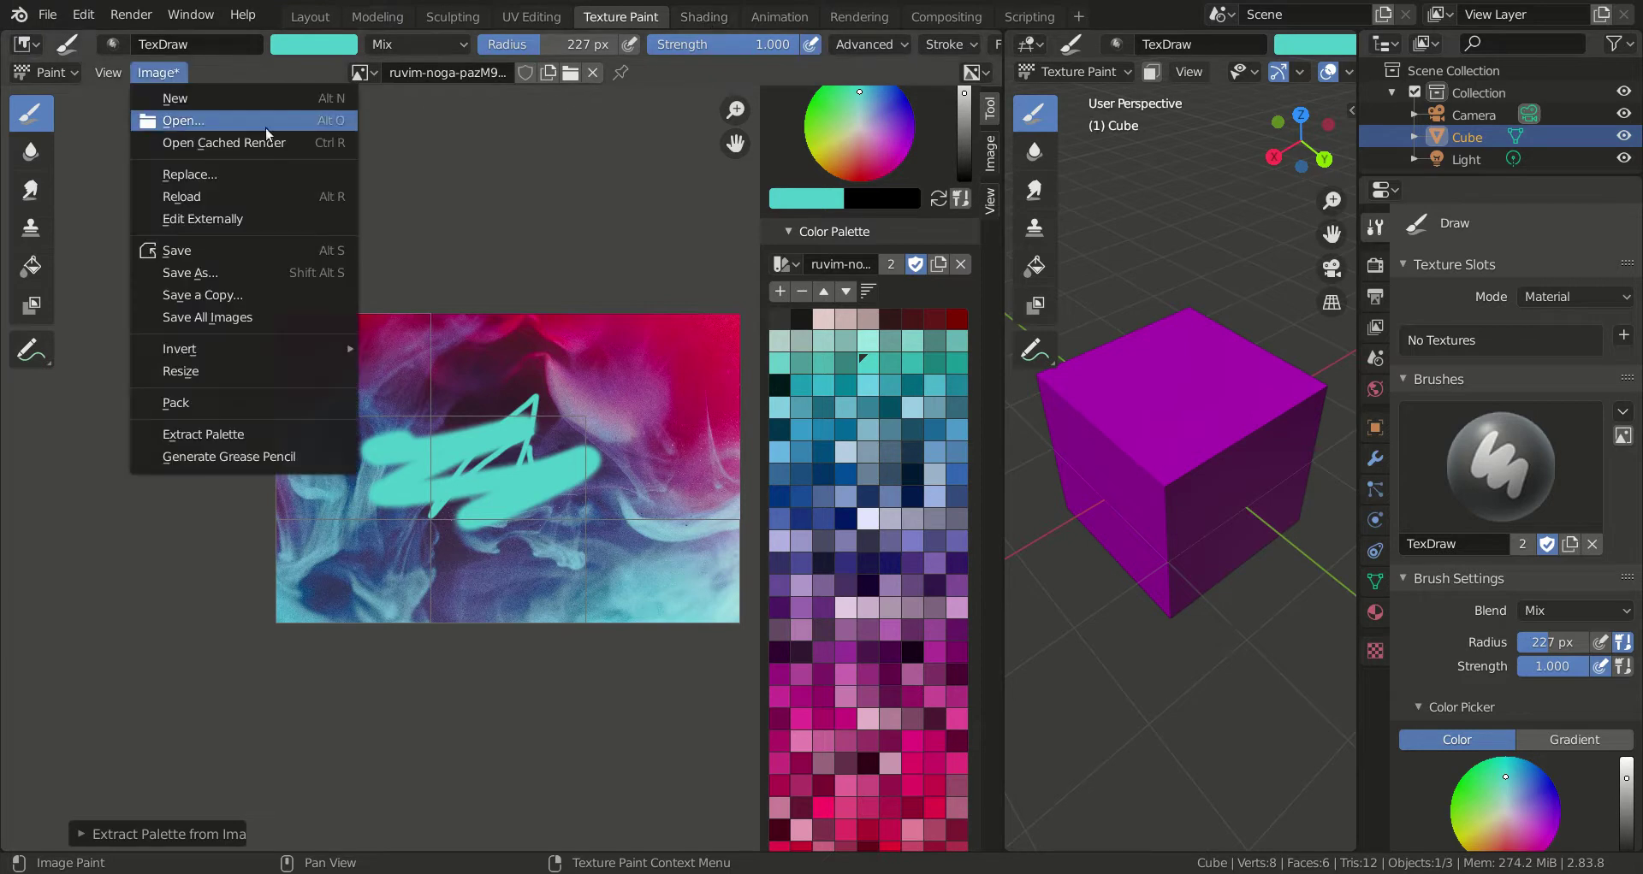
{"action": "left_click", "coordinate": [597, 74]}
{"action": "scroll", "coordinate": [453, 441], "scroll_direction": "up", "scroll_amount": 6}
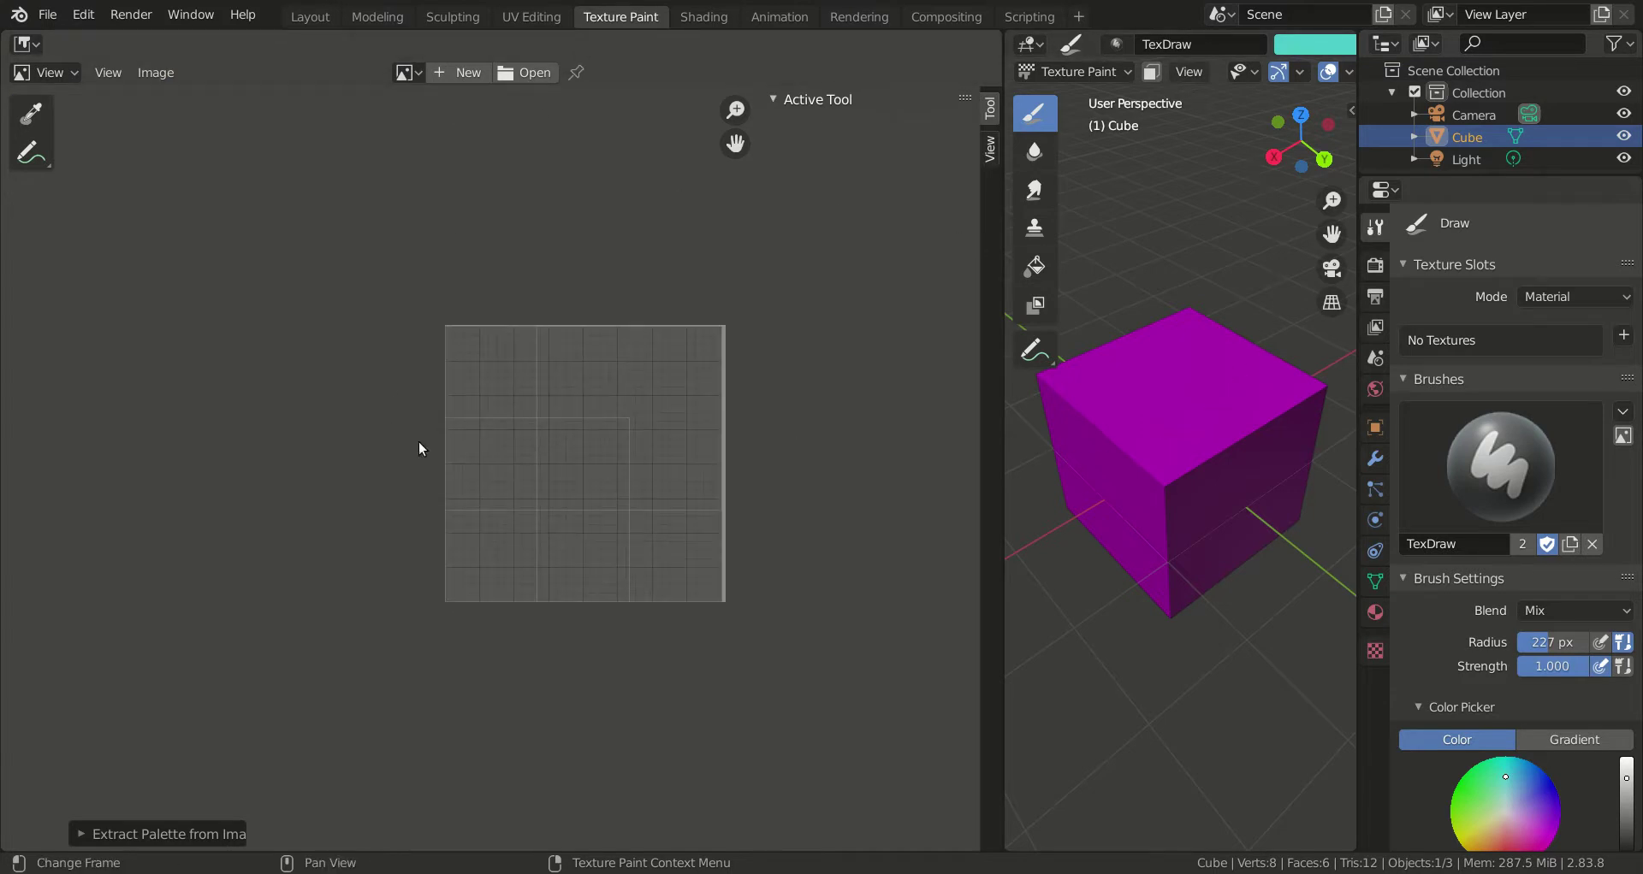
{"action": "left_click", "coordinate": [44, 73]}
{"action": "left_click", "coordinate": [38, 121]}
{"action": "scroll", "coordinate": [882, 684], "scroll_direction": "down", "scroll_amount": 8}
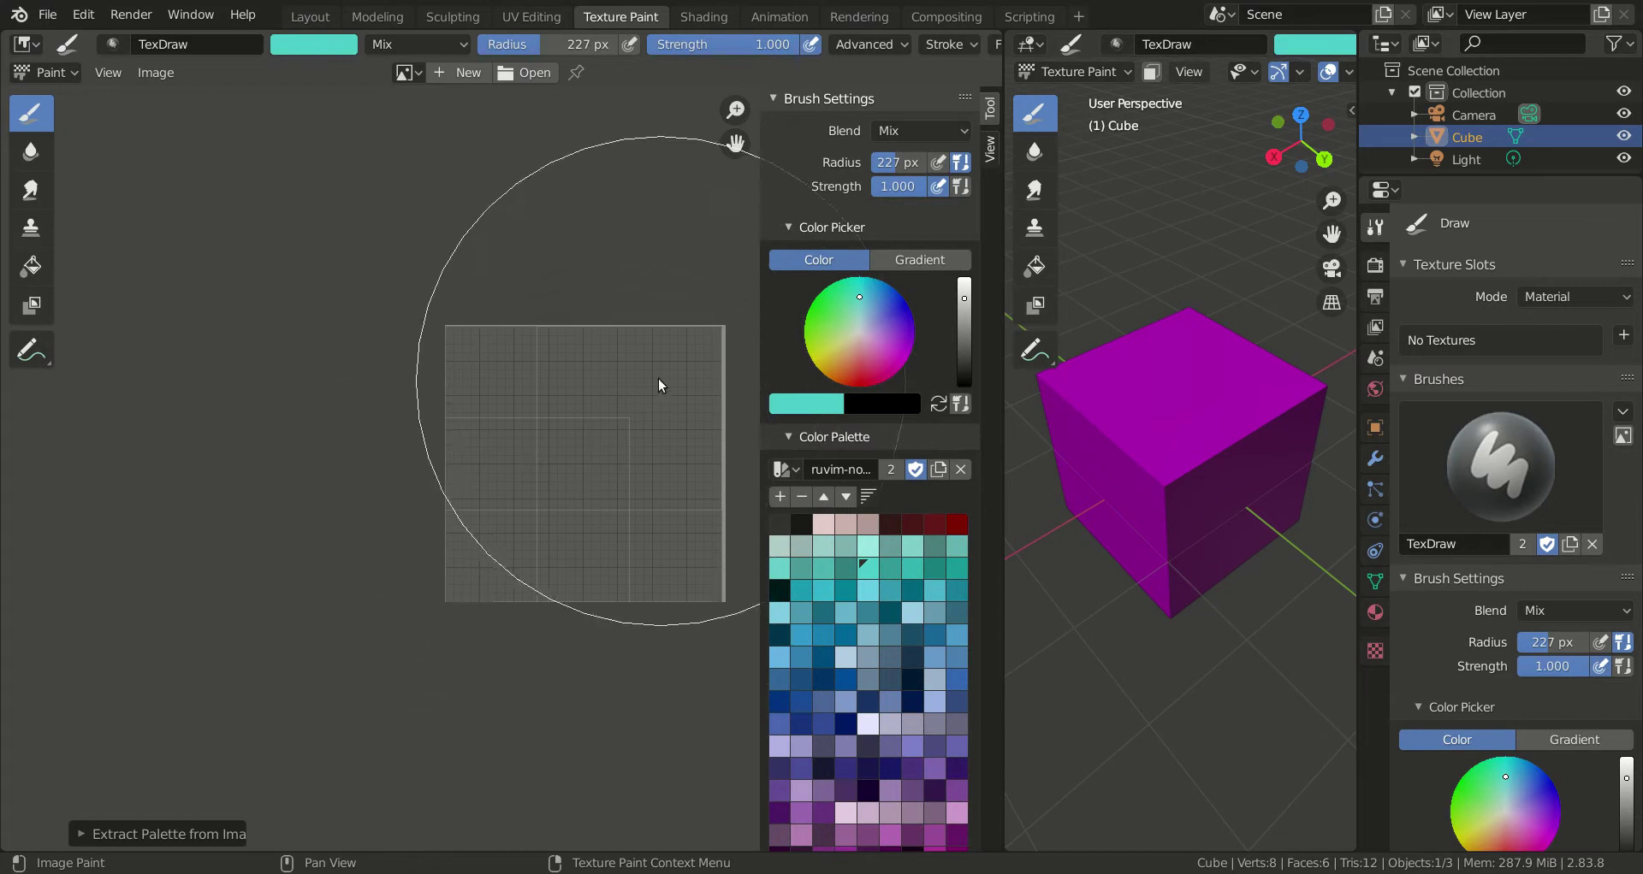
{"action": "middle_click_drag", "start_coordinate": [603, 368], "coordinate": [447, 383]}
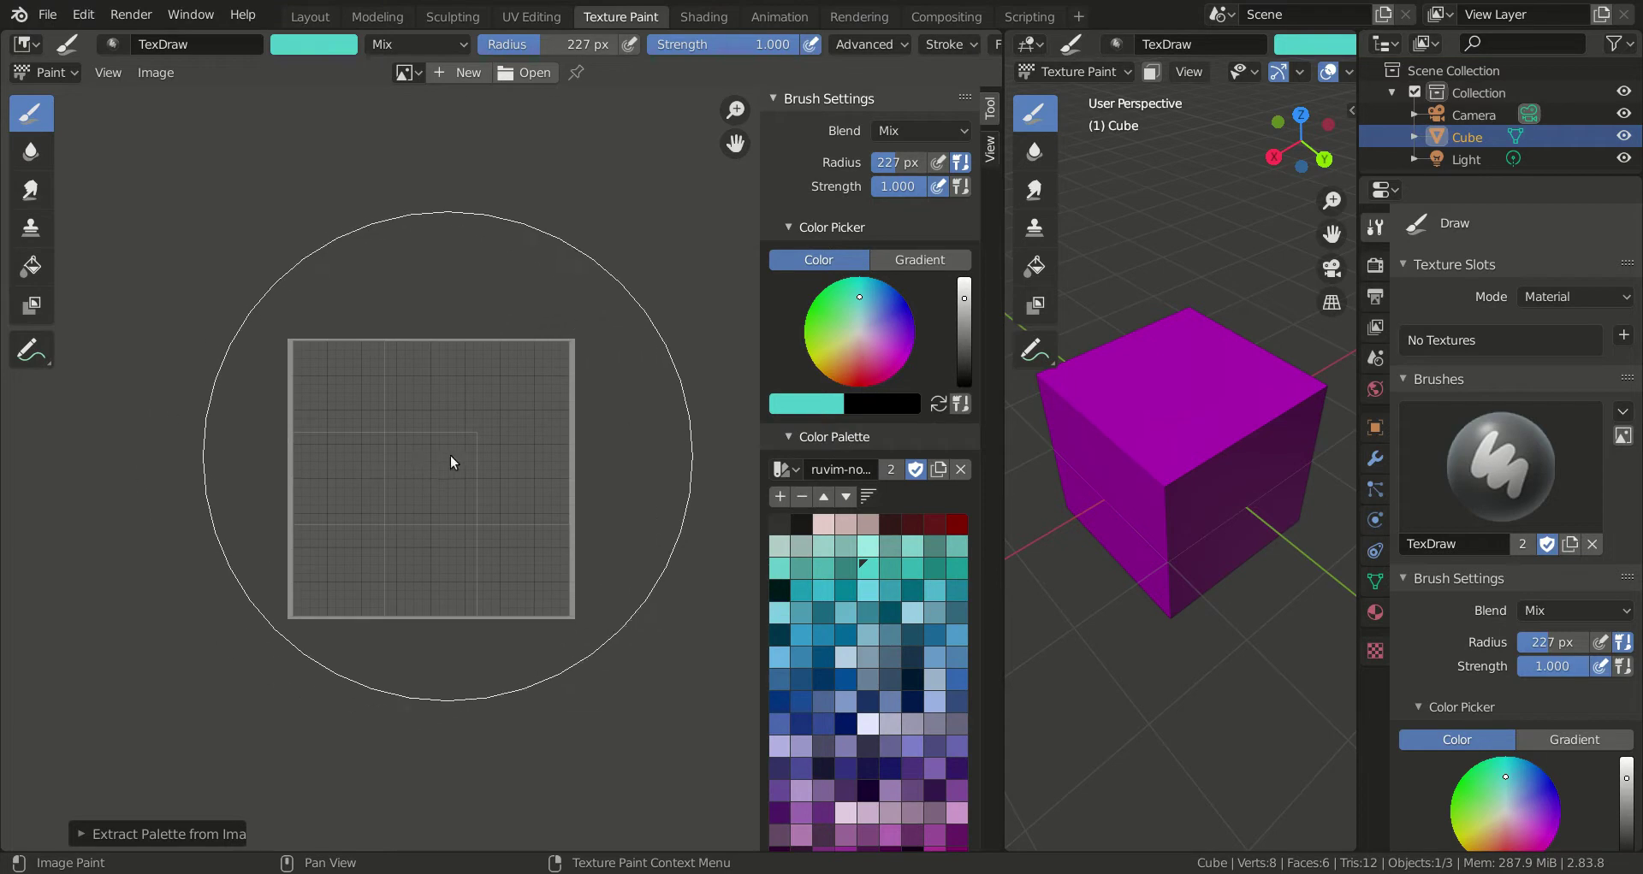
Create a new blank 1024 × 1024 px image named boxTexture in the image editor
{"action": "left_click", "coordinate": [464, 73]}
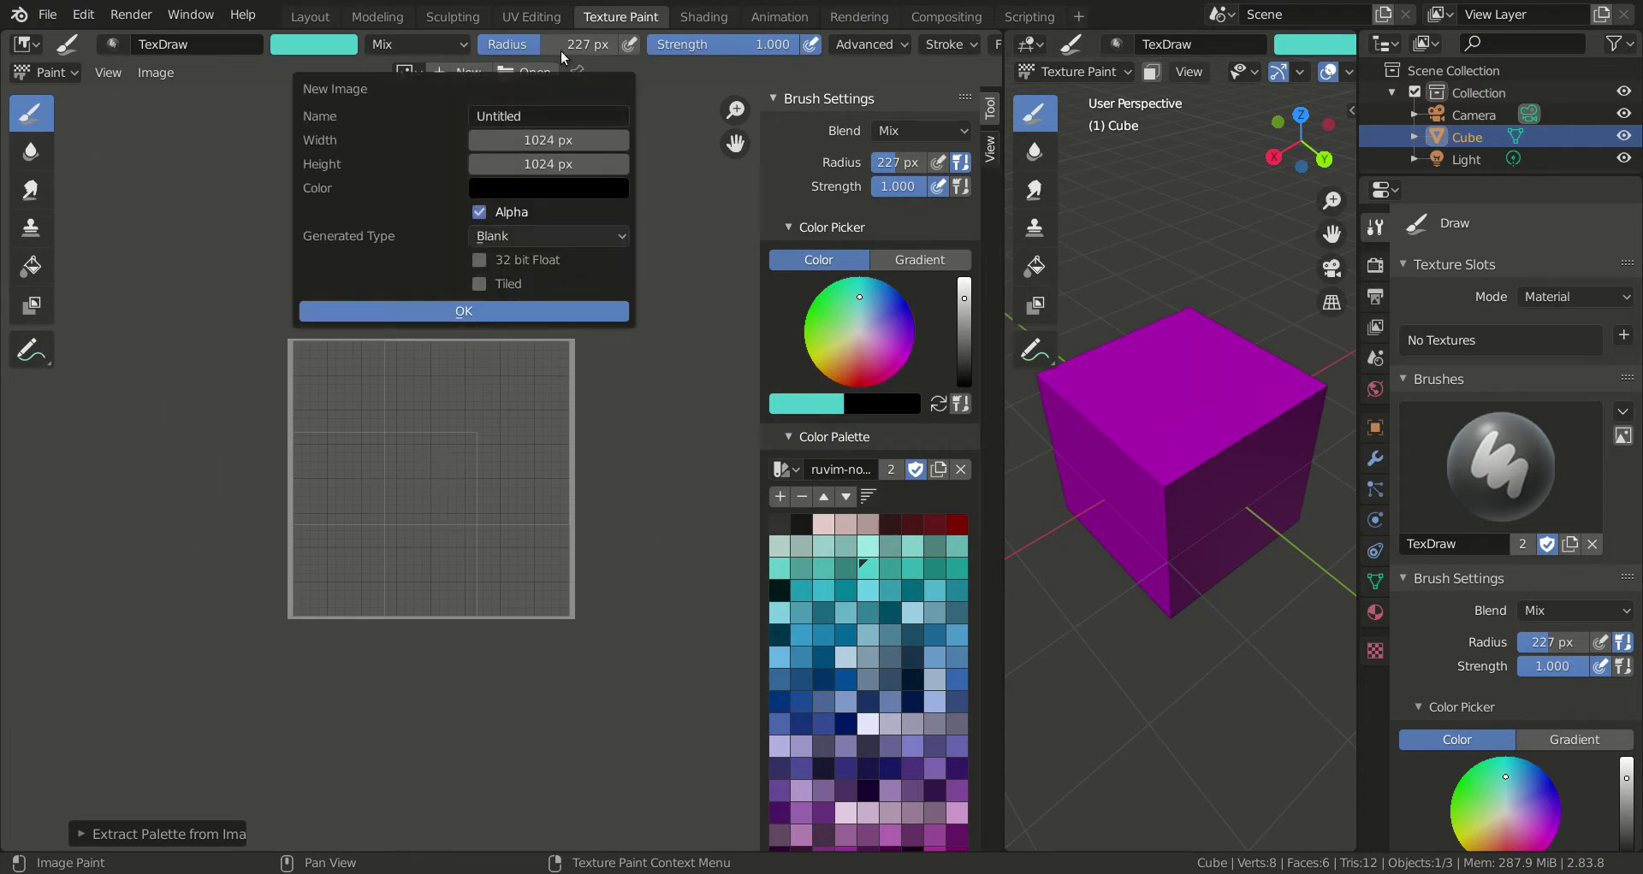
{"action": "left_click", "coordinate": [540, 113]}
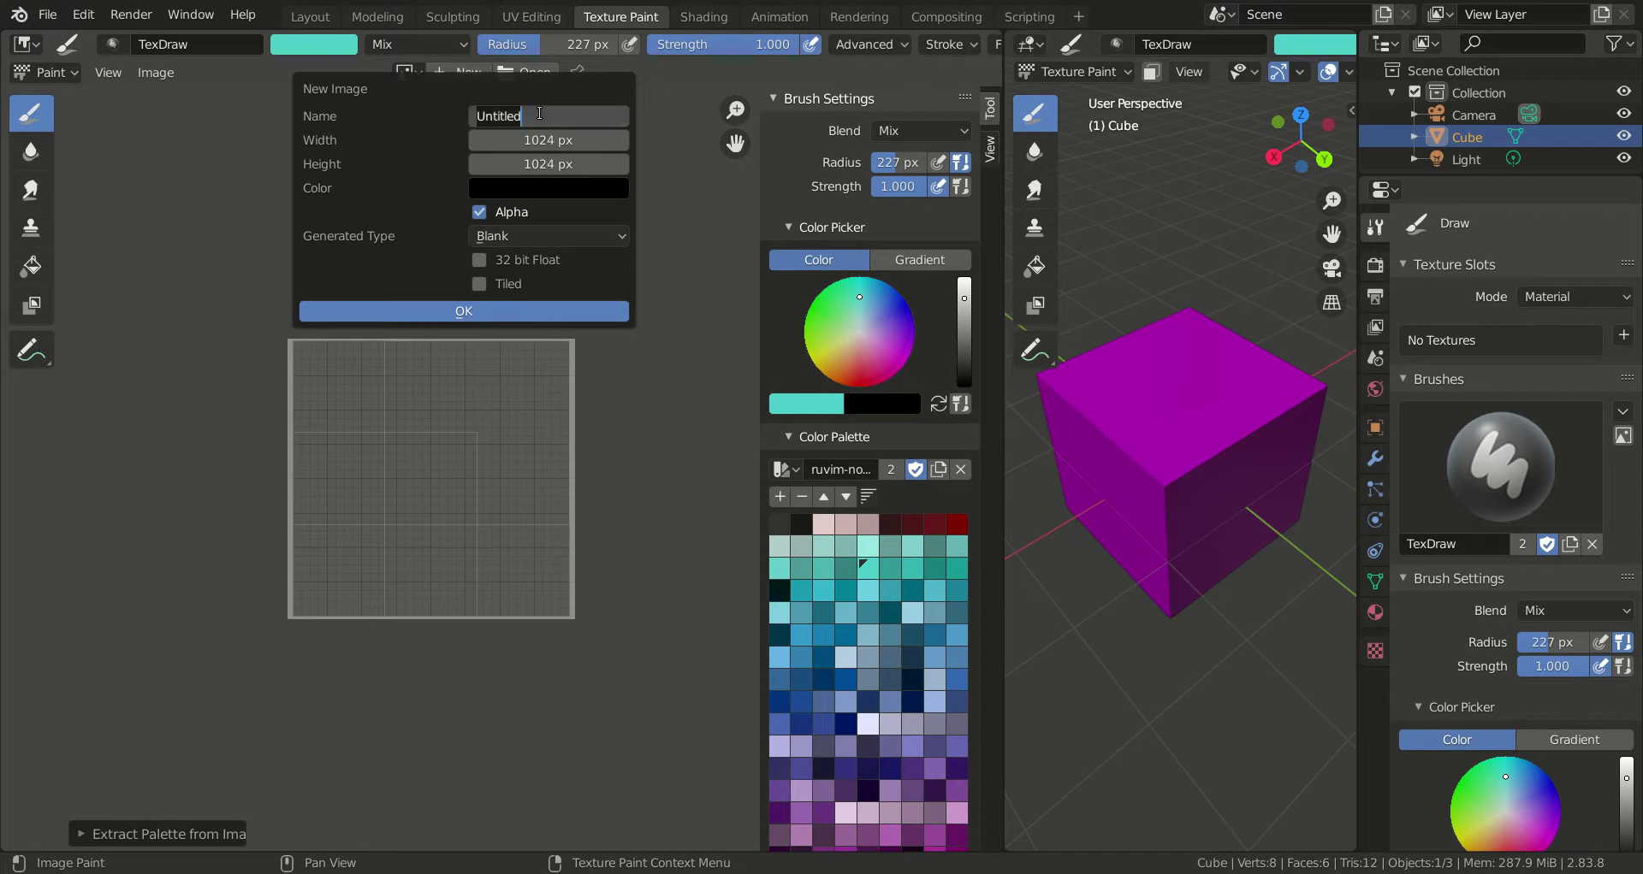
{"action": "type", "text": "boxTexture"}
{"action": "left_click", "coordinate": [491, 312]}
{"action": "scroll", "coordinate": [264, 460], "scroll_direction": "down", "scroll_amount": 6}
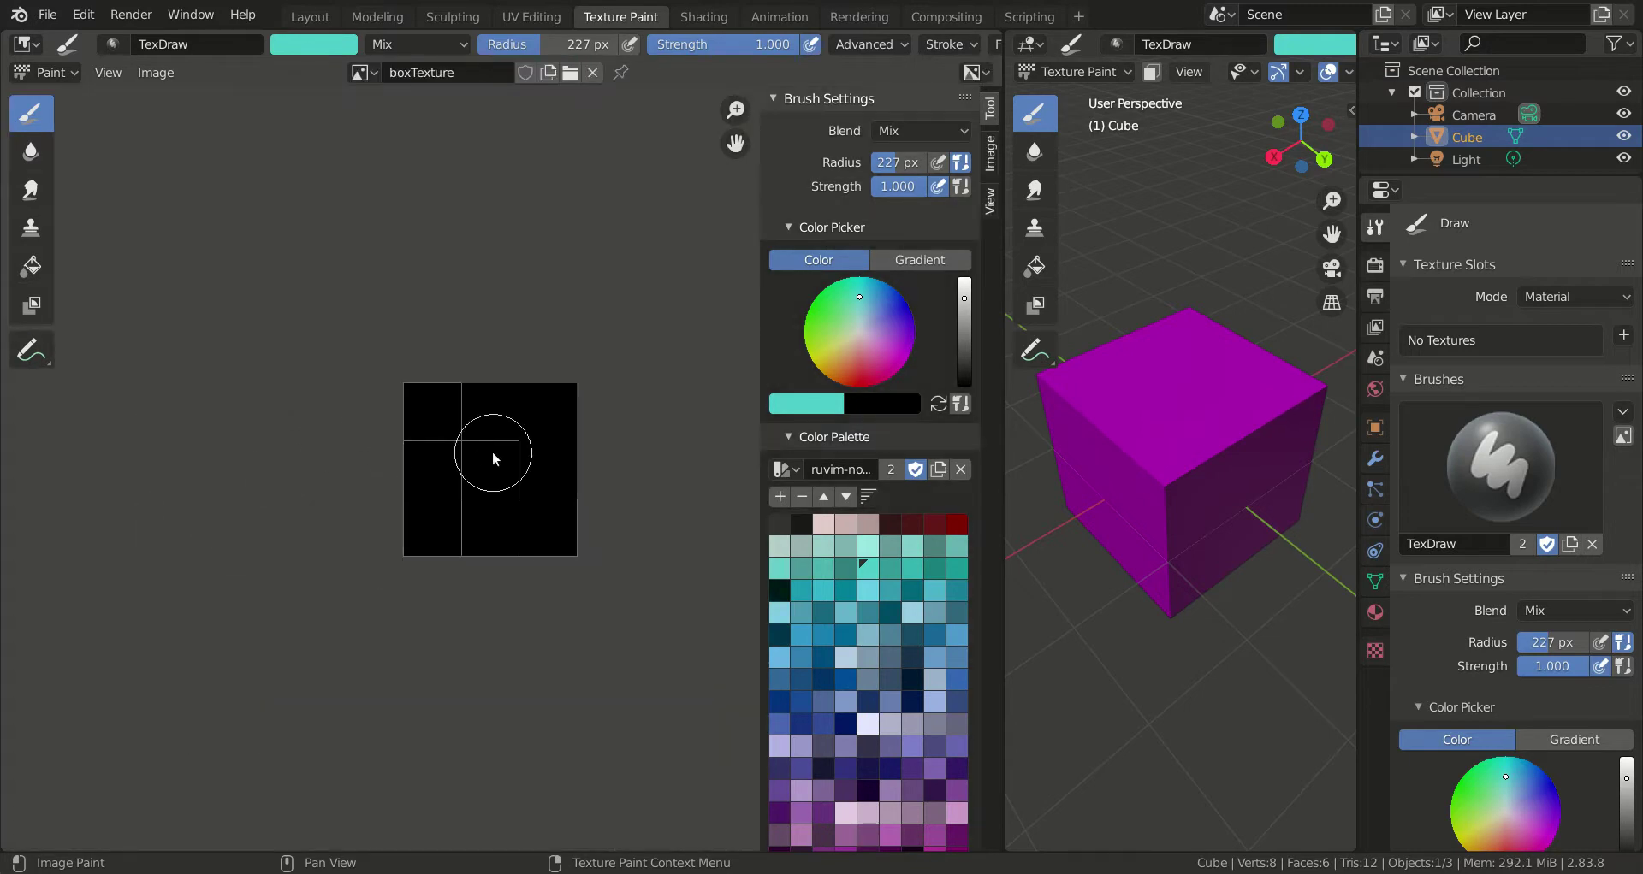
Paint broad overlapping strokes on boxTexture in teal, dark blue, magenta and crimson, using swatches from the extracted palette
{"action": "mouse_move", "coordinate": [498, 459]}
{"action": "left_mouse_down"}
{"action": "mouse_move", "coordinate": [462, 531]}
{"action": "mouse_move", "coordinate": [462, 396]}
{"action": "mouse_move", "coordinate": [420, 392]}
{"action": "mouse_move", "coordinate": [524, 459]}
{"action": "mouse_move", "coordinate": [476, 373]}
{"action": "mouse_move", "coordinate": [493, 487]}
{"action": "mouse_move", "coordinate": [538, 435]}
{"action": "mouse_move", "coordinate": [479, 480]}
{"action": "mouse_move", "coordinate": [449, 414]}
{"action": "left_mouse_up"}
{"action": "left_click", "coordinate": [912, 635]}
{"action": "scroll", "coordinate": [881, 696], "scroll_direction": "down", "scroll_amount": 4}
{"action": "left_click", "coordinate": [909, 758]}
{"action": "left_click_drag", "start_coordinate": [527, 453], "coordinate": [486, 505]}
{"action": "scroll", "coordinate": [772, 664], "scroll_direction": "down", "scroll_amount": 5}
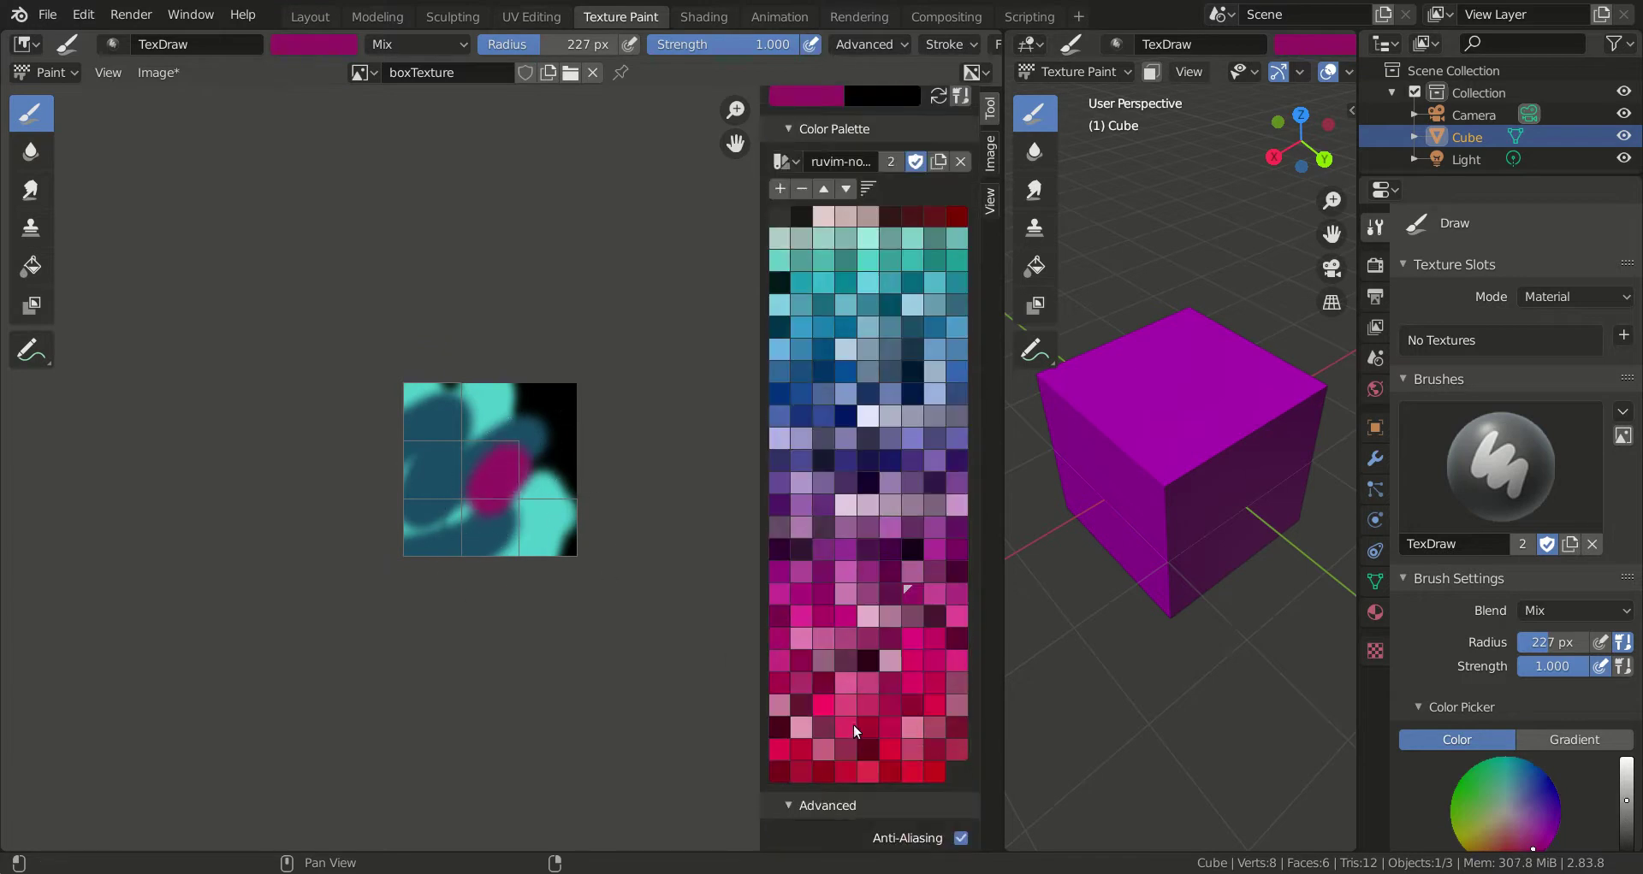
{"action": "left_click", "coordinate": [840, 773]}
{"action": "left_click_drag", "start_coordinate": [433, 501], "coordinate": [426, 385]}
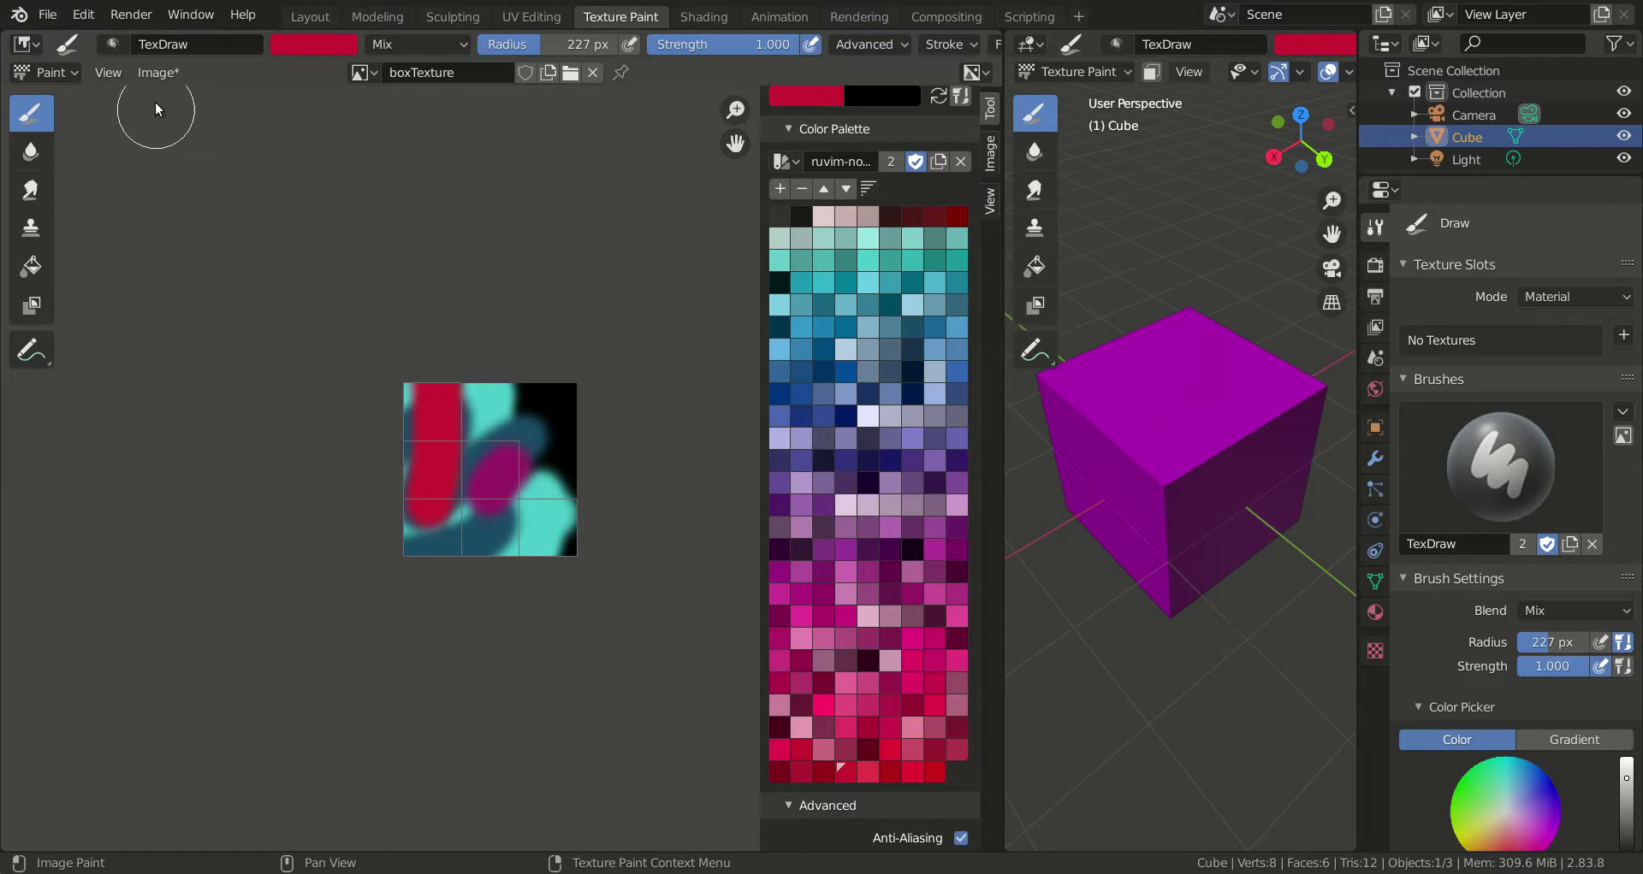
Save the painted boxTexture image
{"action": "left_click", "coordinate": [156, 73]}
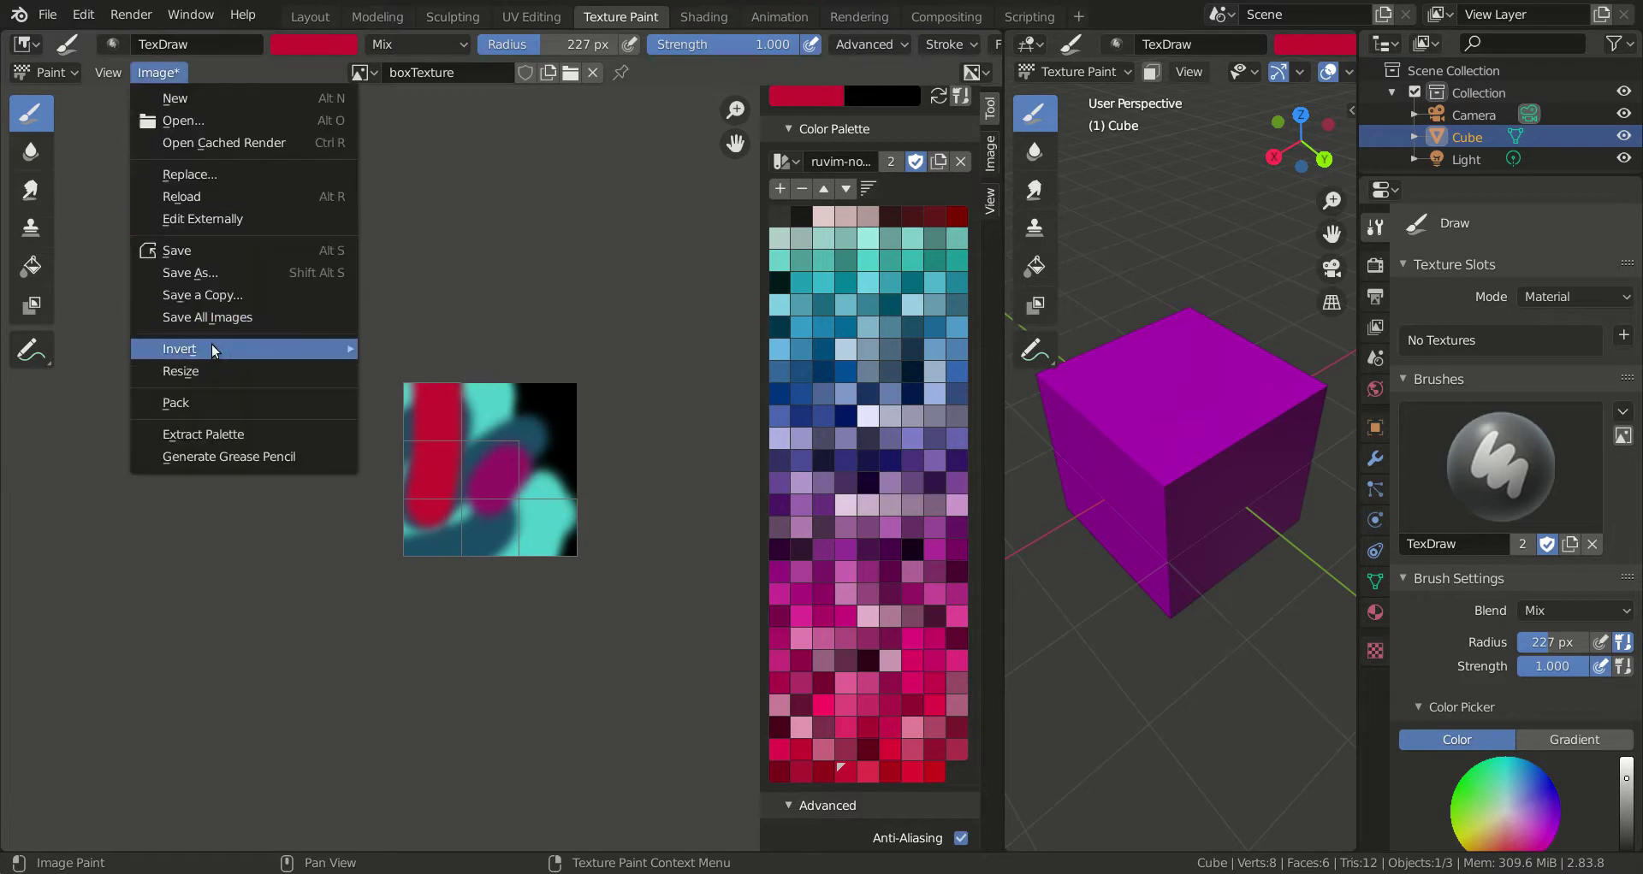
{"action": "mouse_move", "coordinate": [210, 351]}
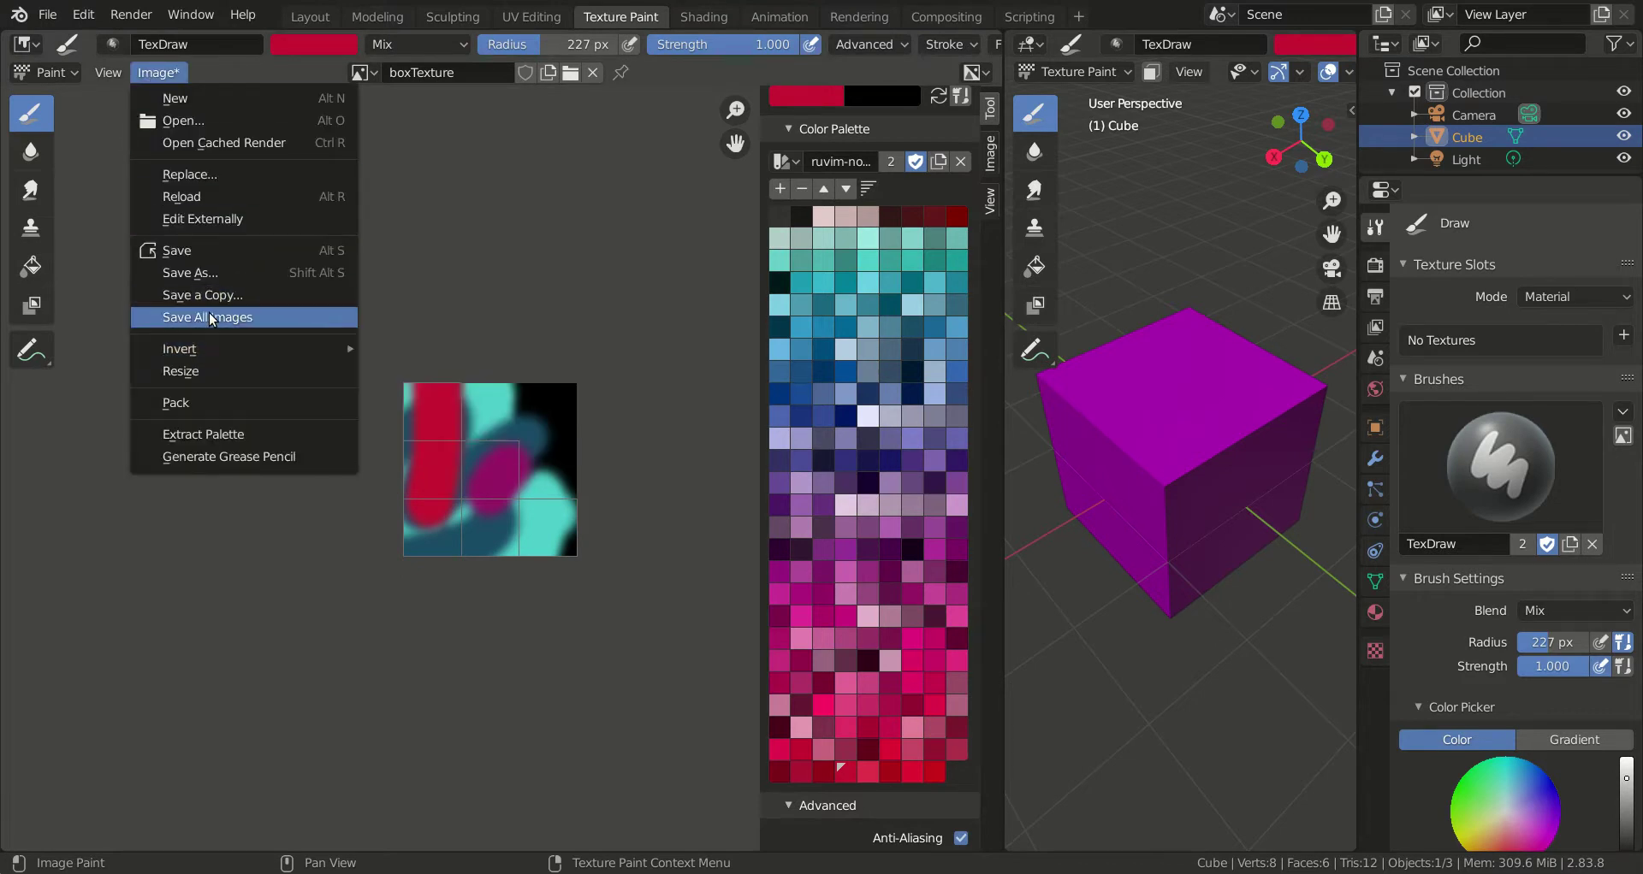
{"action": "left_click", "coordinate": [202, 251]}
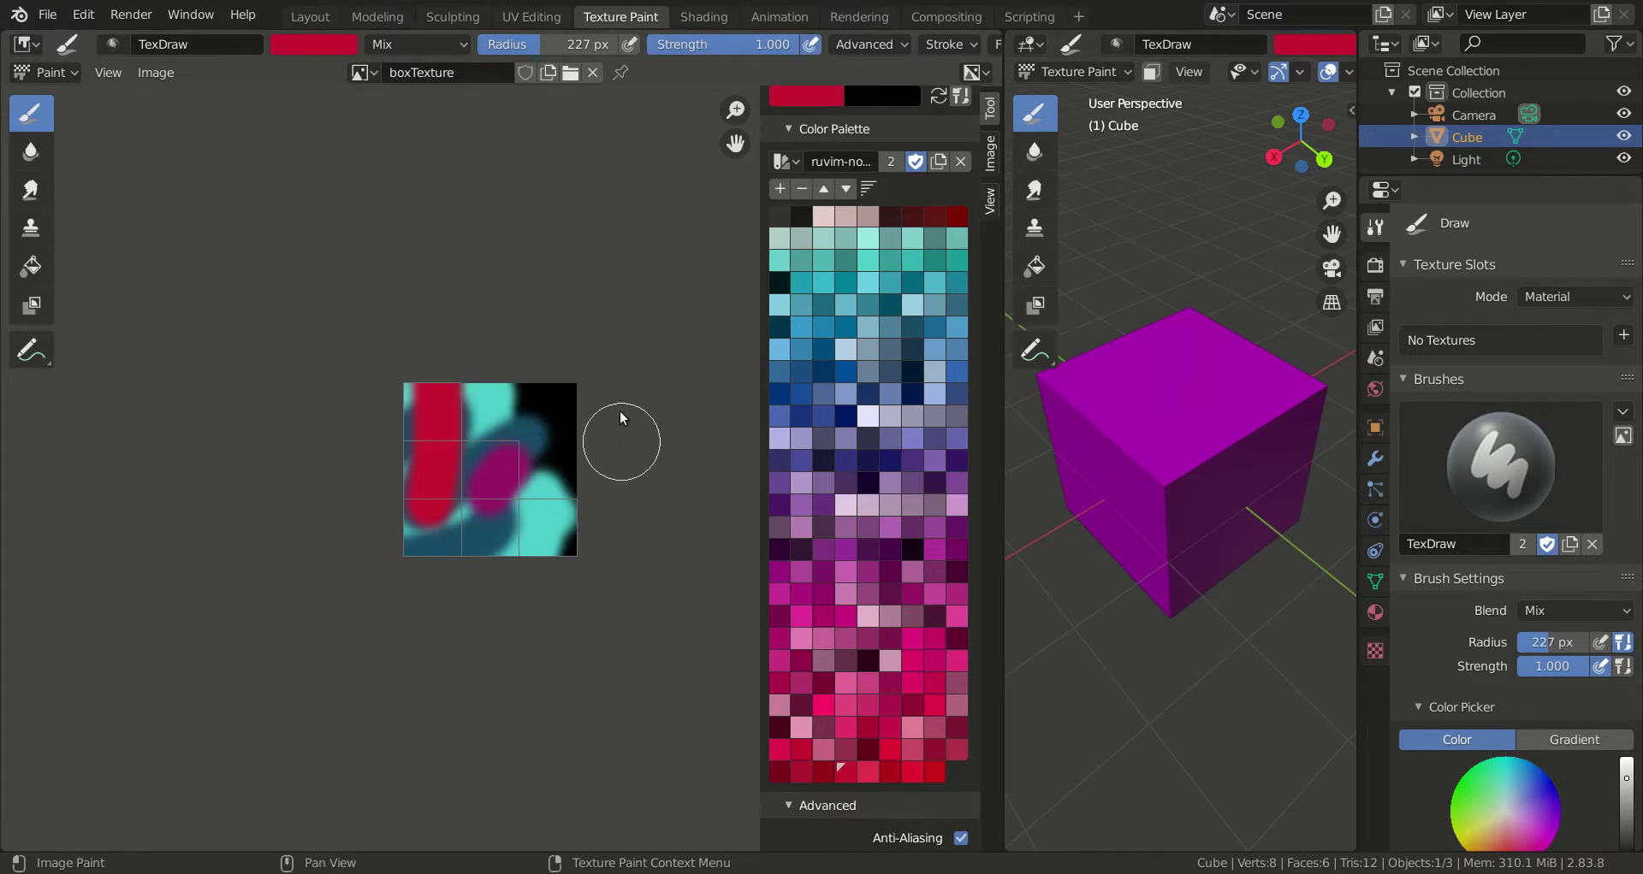
Switch to the Shading workspace, bring the cube's material nodes into view and open the Preferences
{"action": "left_click", "coordinate": [703, 17]}
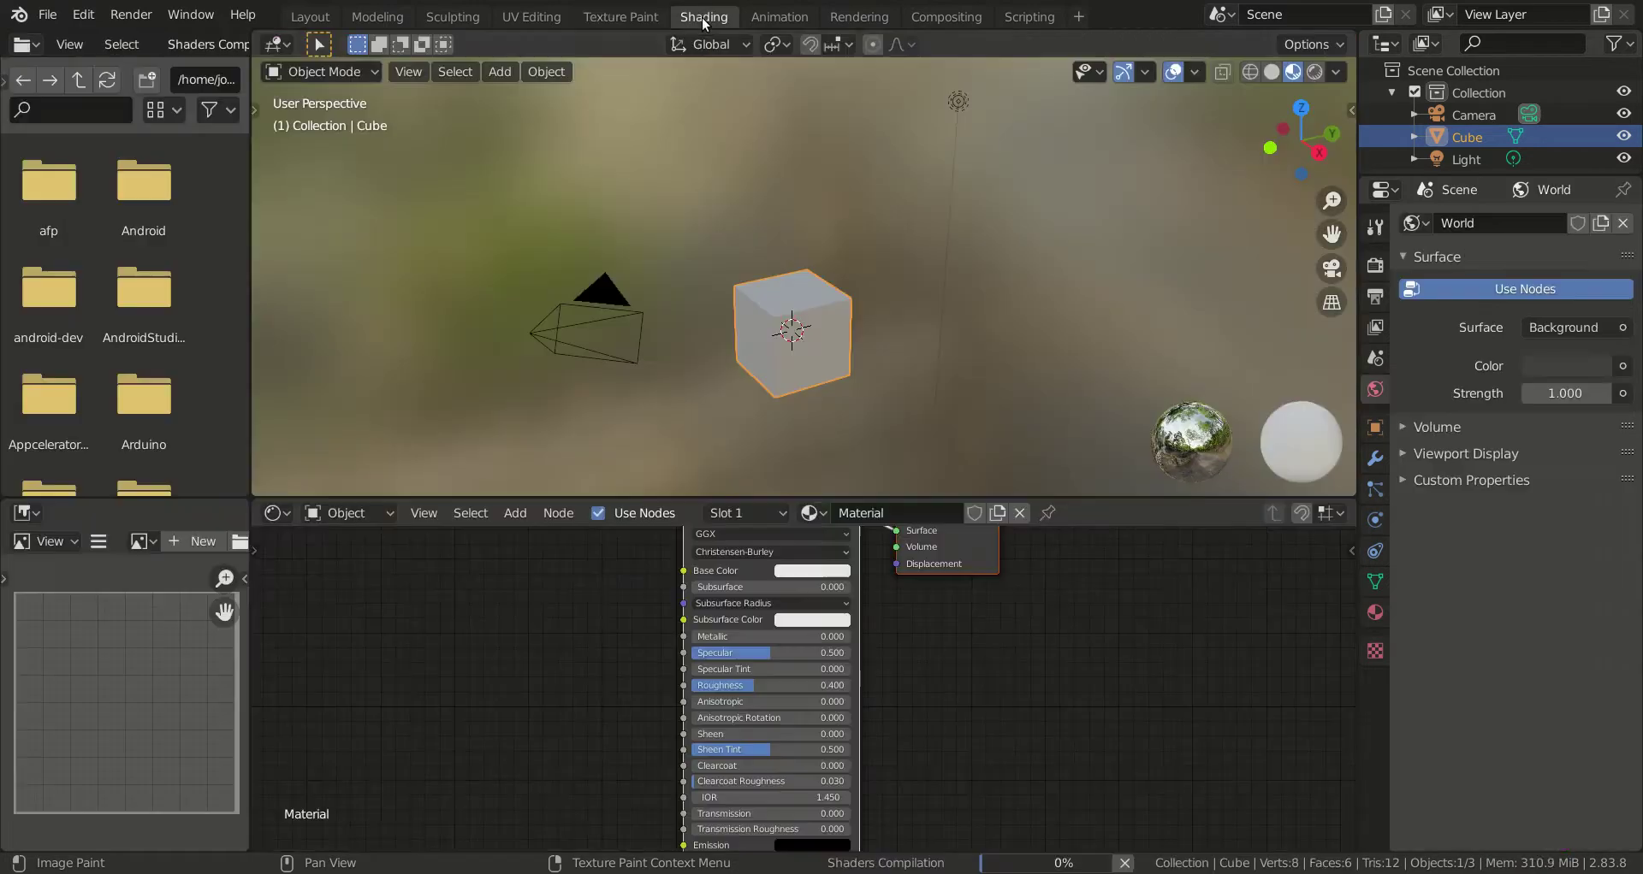
{"action": "middle_click_drag", "start_coordinate": [831, 413], "coordinate": [774, 305]}
{"action": "middle_click_drag", "start_coordinate": [664, 616], "coordinate": [700, 688]}
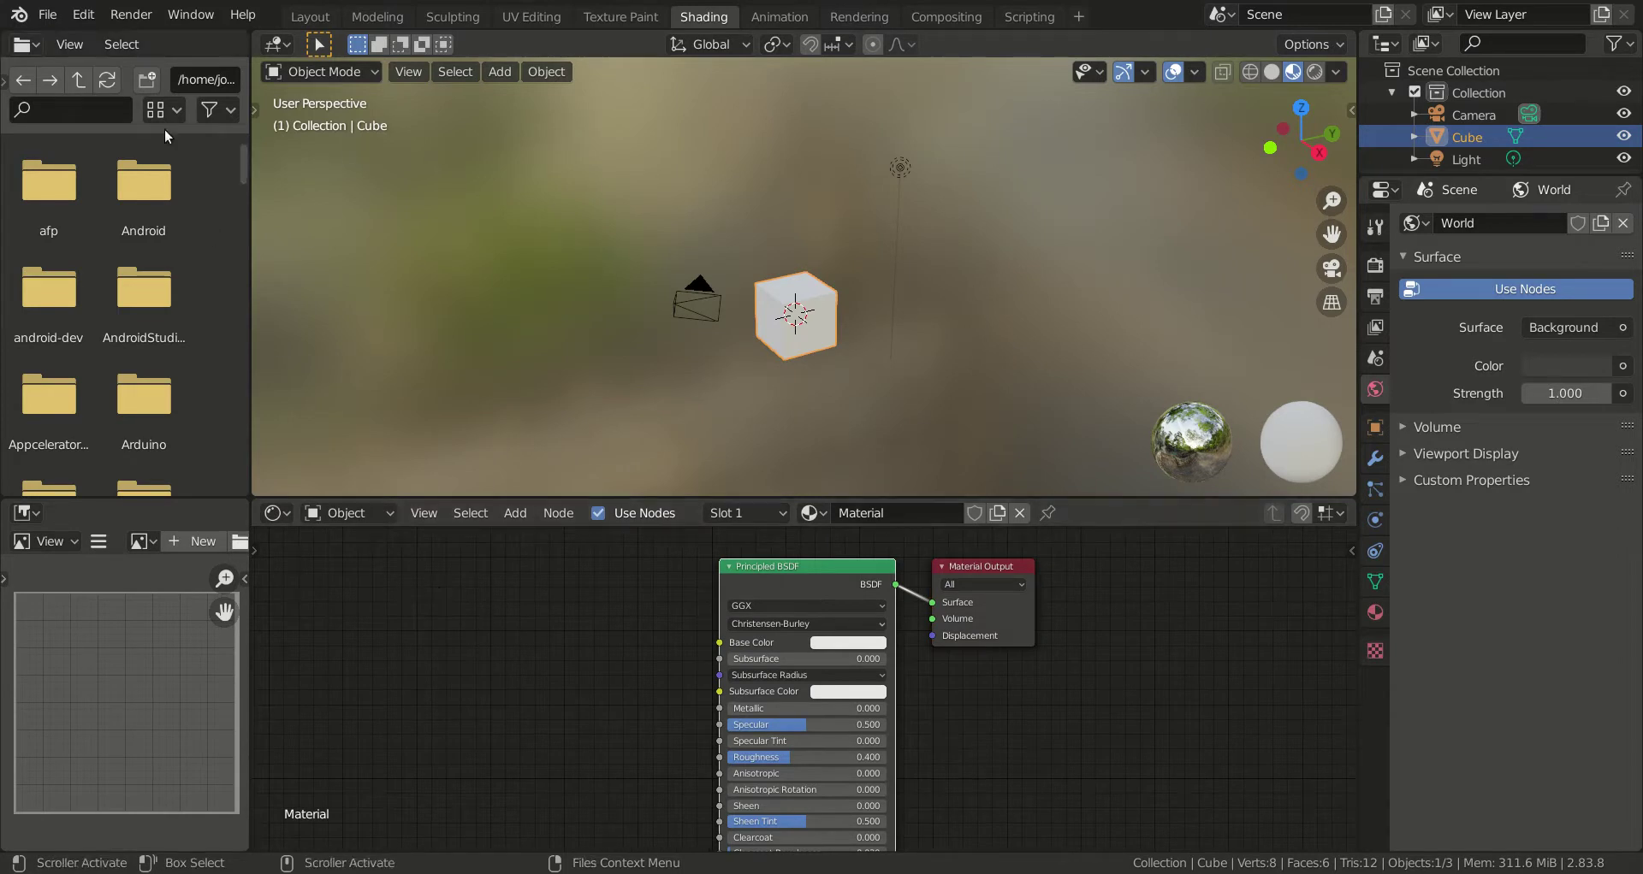
{"action": "left_click", "coordinate": [78, 19]}
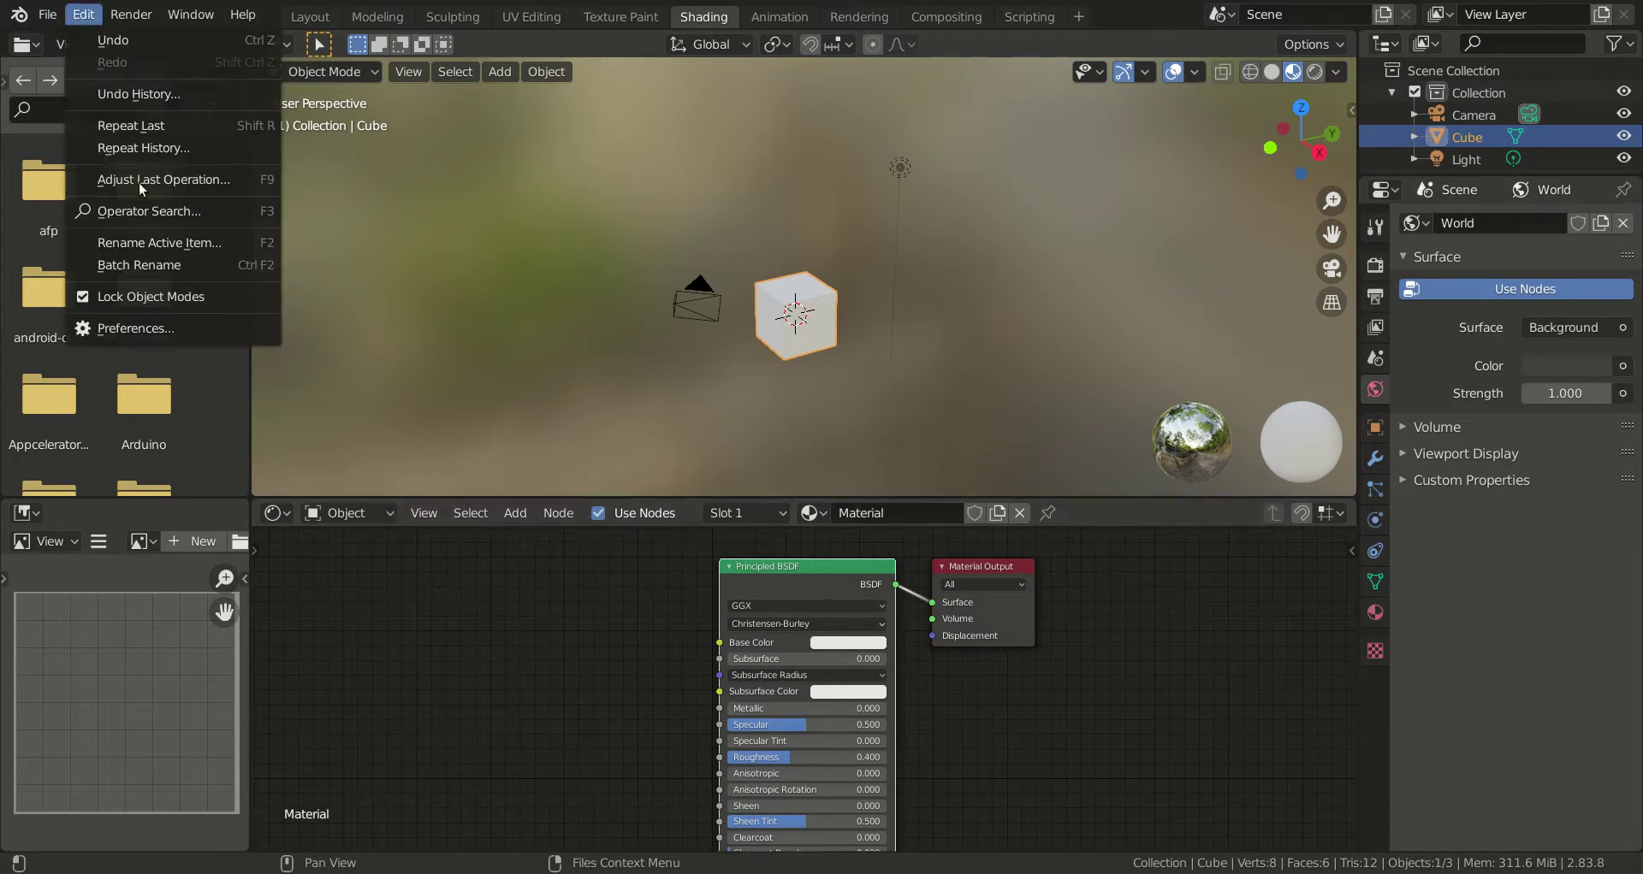
{"action": "left_click", "coordinate": [141, 325]}
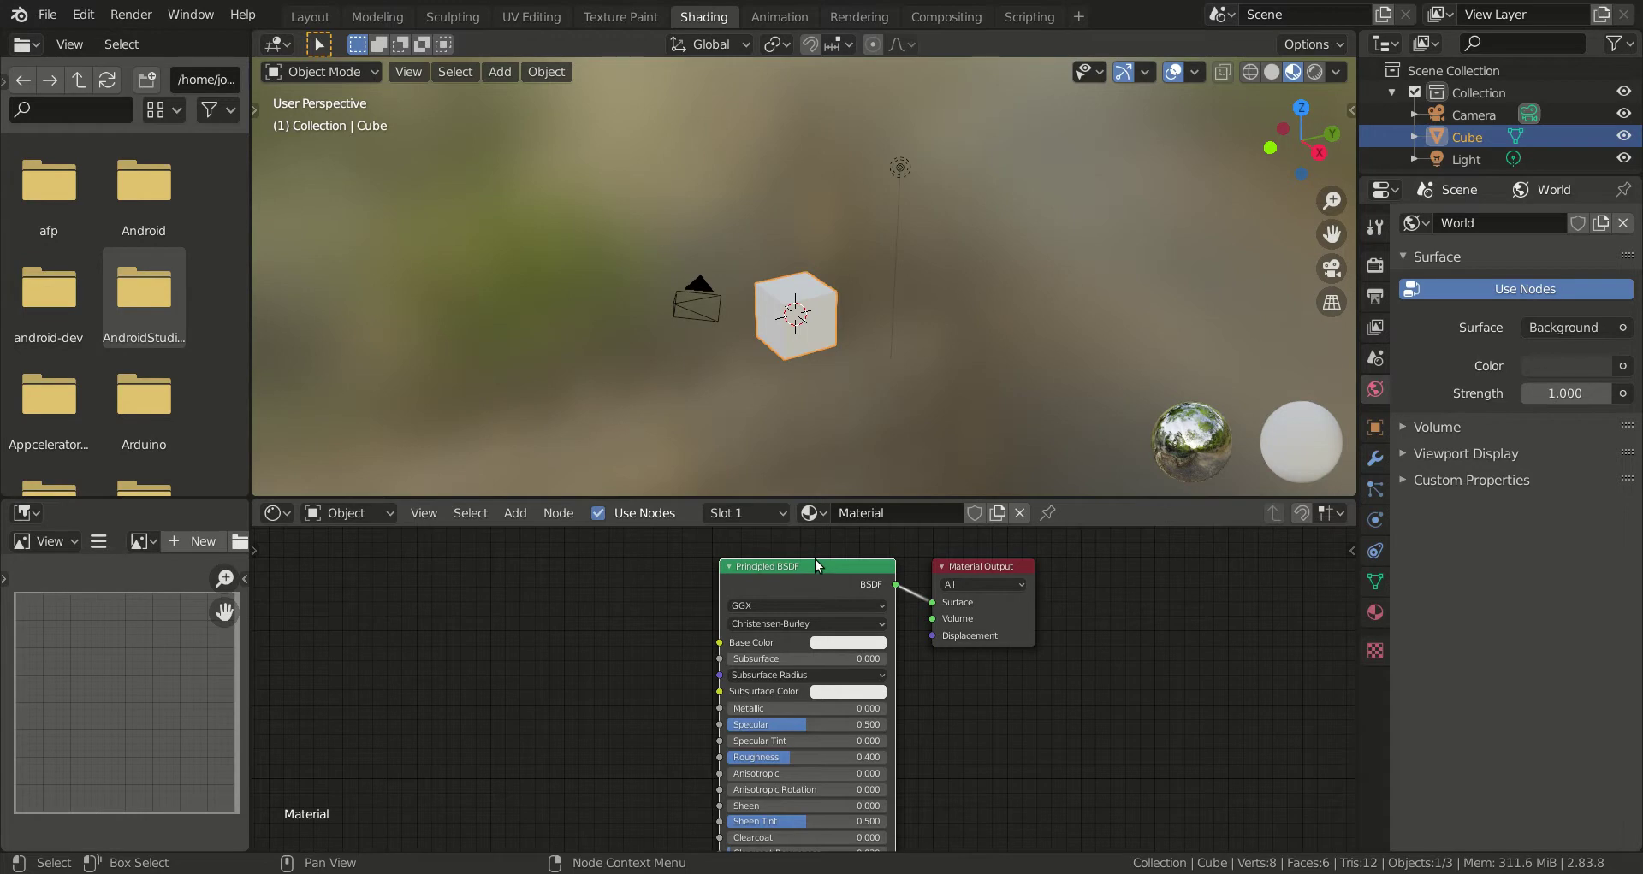
Add an image texture setup with mapping to the Principled BSDF's base color and assign boxTexture to its Image Texture node
{"action": "key", "text": "ctrl+t"}
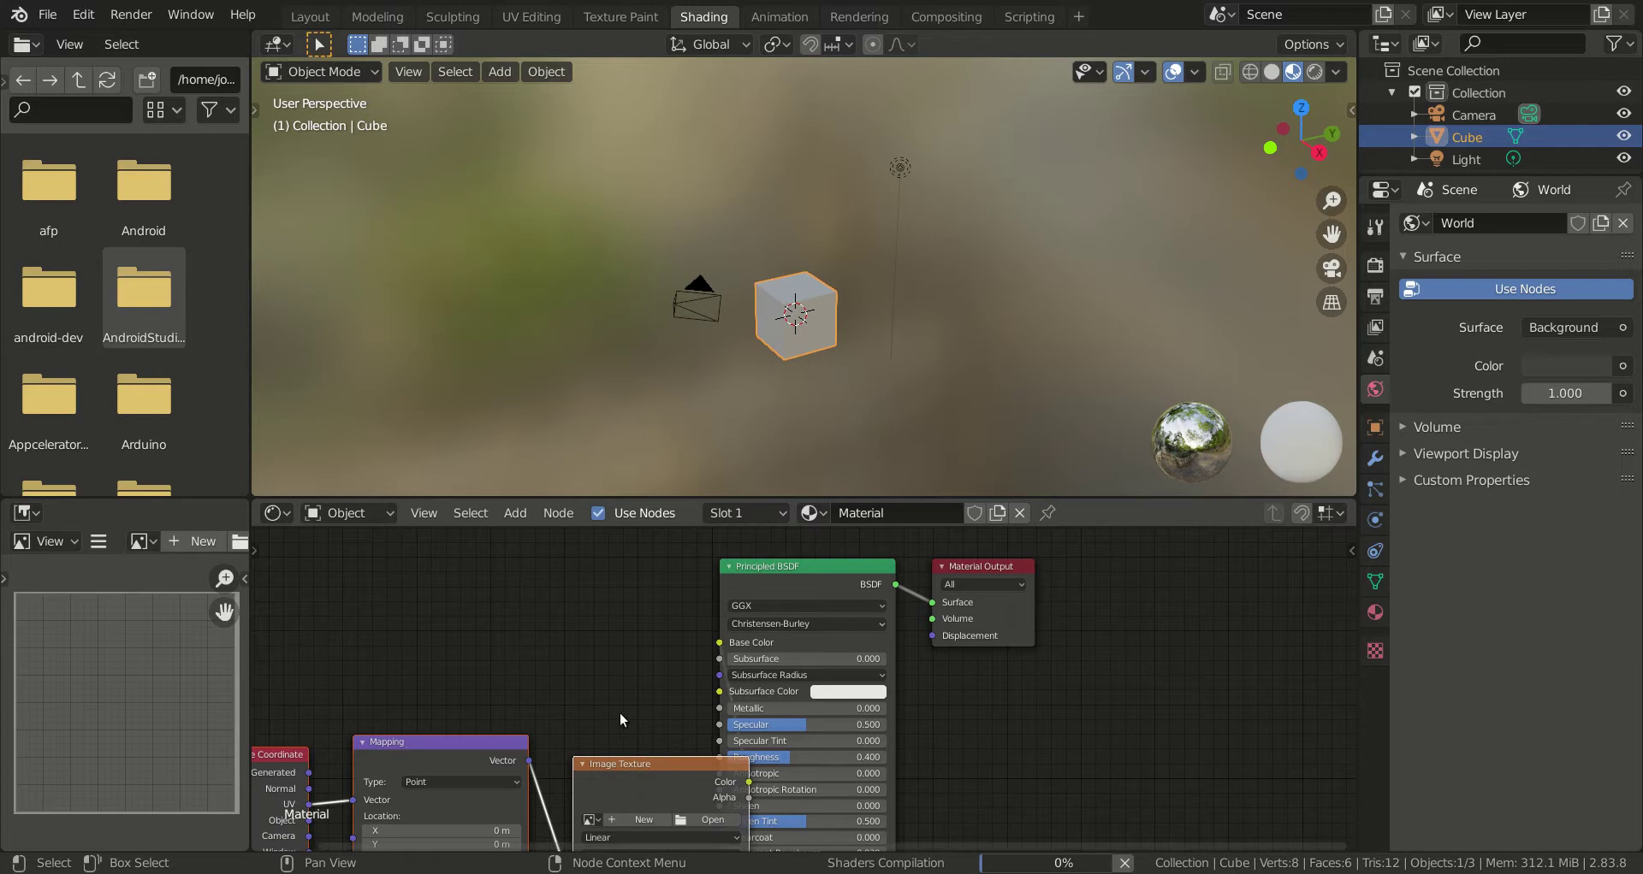
{"action": "left_click_drag", "start_coordinate": [613, 695], "coordinate": [582, 644]}
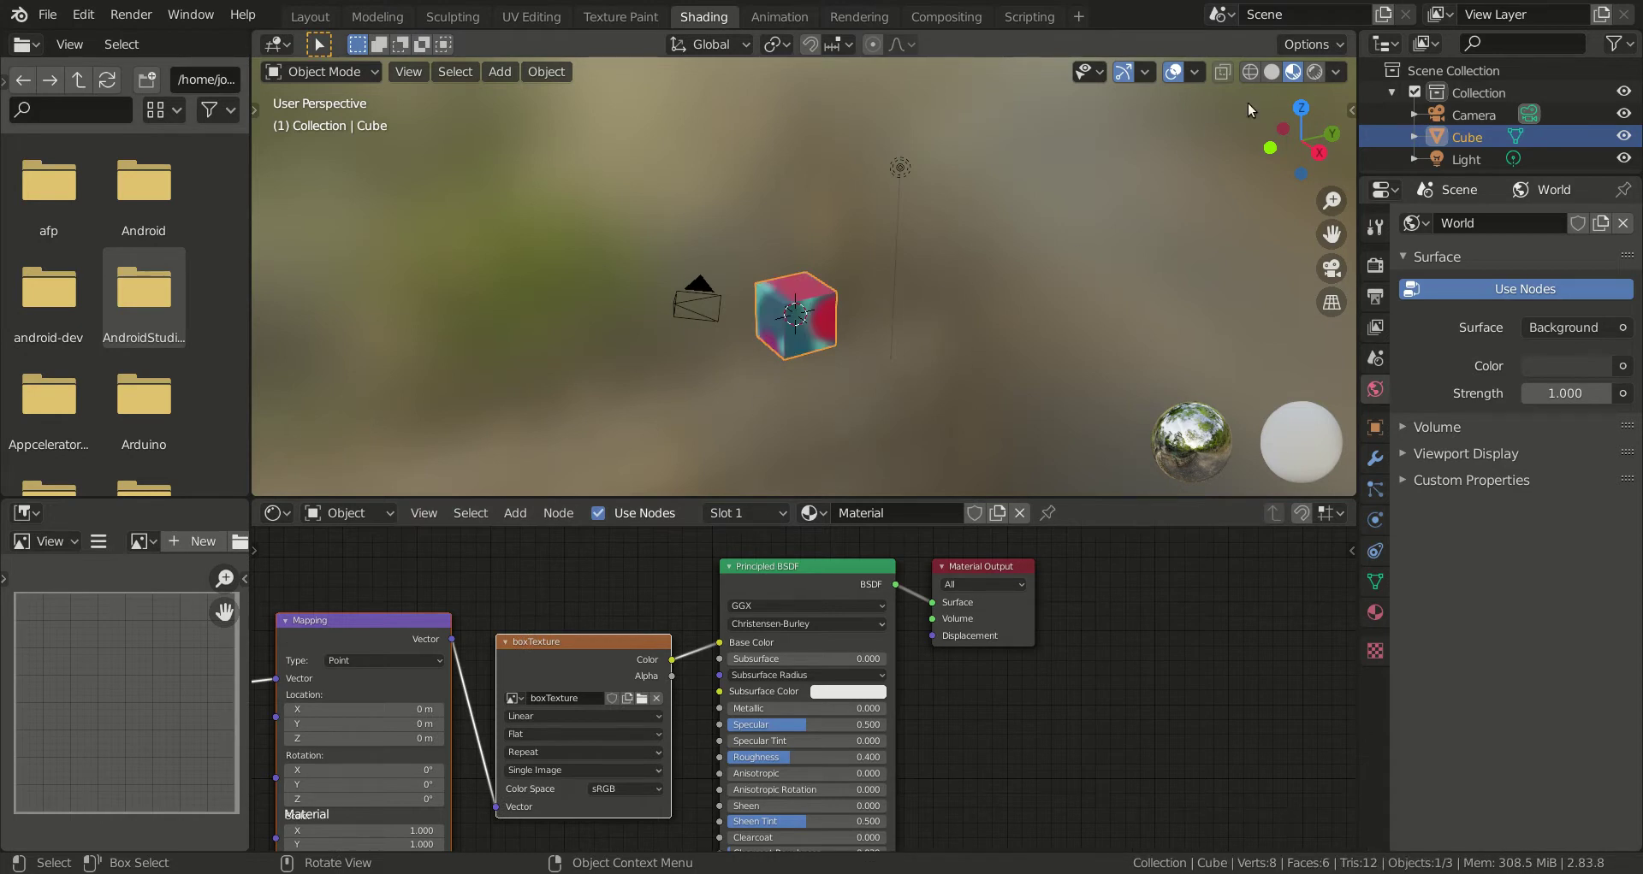
Switch the viewport to rendered shading, deselect the cube and examine its painted texture from several sides
{"action": "left_click", "coordinate": [1314, 74]}
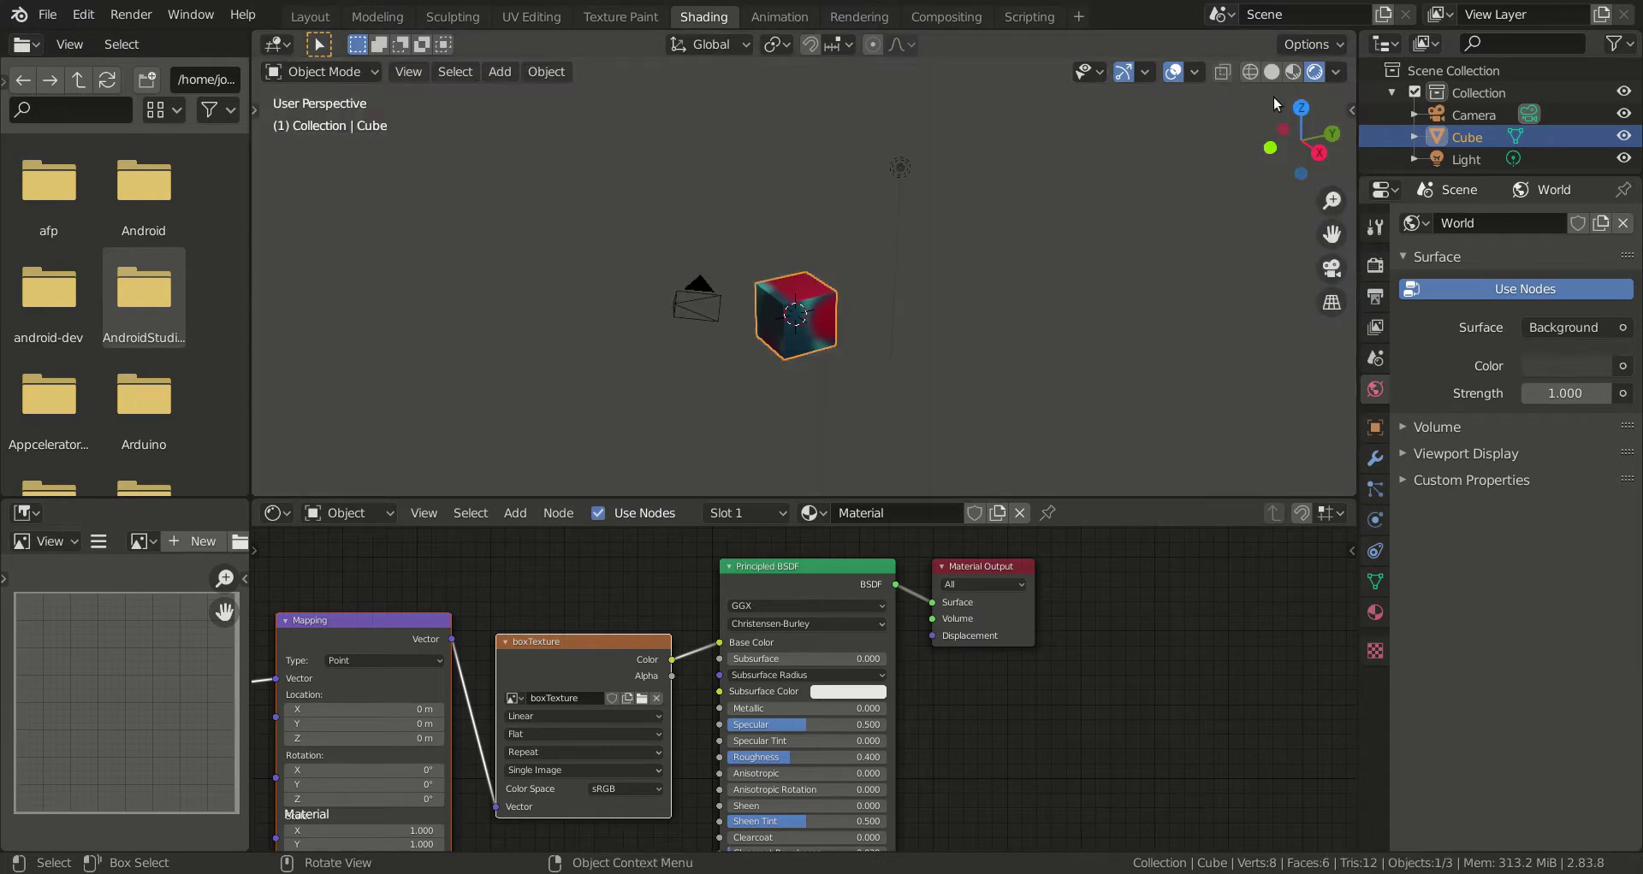
{"action": "middle_click_drag", "start_coordinate": [1138, 197], "coordinate": [541, 379]}
{"action": "scroll", "coordinate": [855, 238], "scroll_direction": "up", "scroll_amount": 4}
{"action": "left_click", "coordinate": [1013, 304]}
{"action": "middle_click_drag", "start_coordinate": [783, 332], "coordinate": [398, 358]}
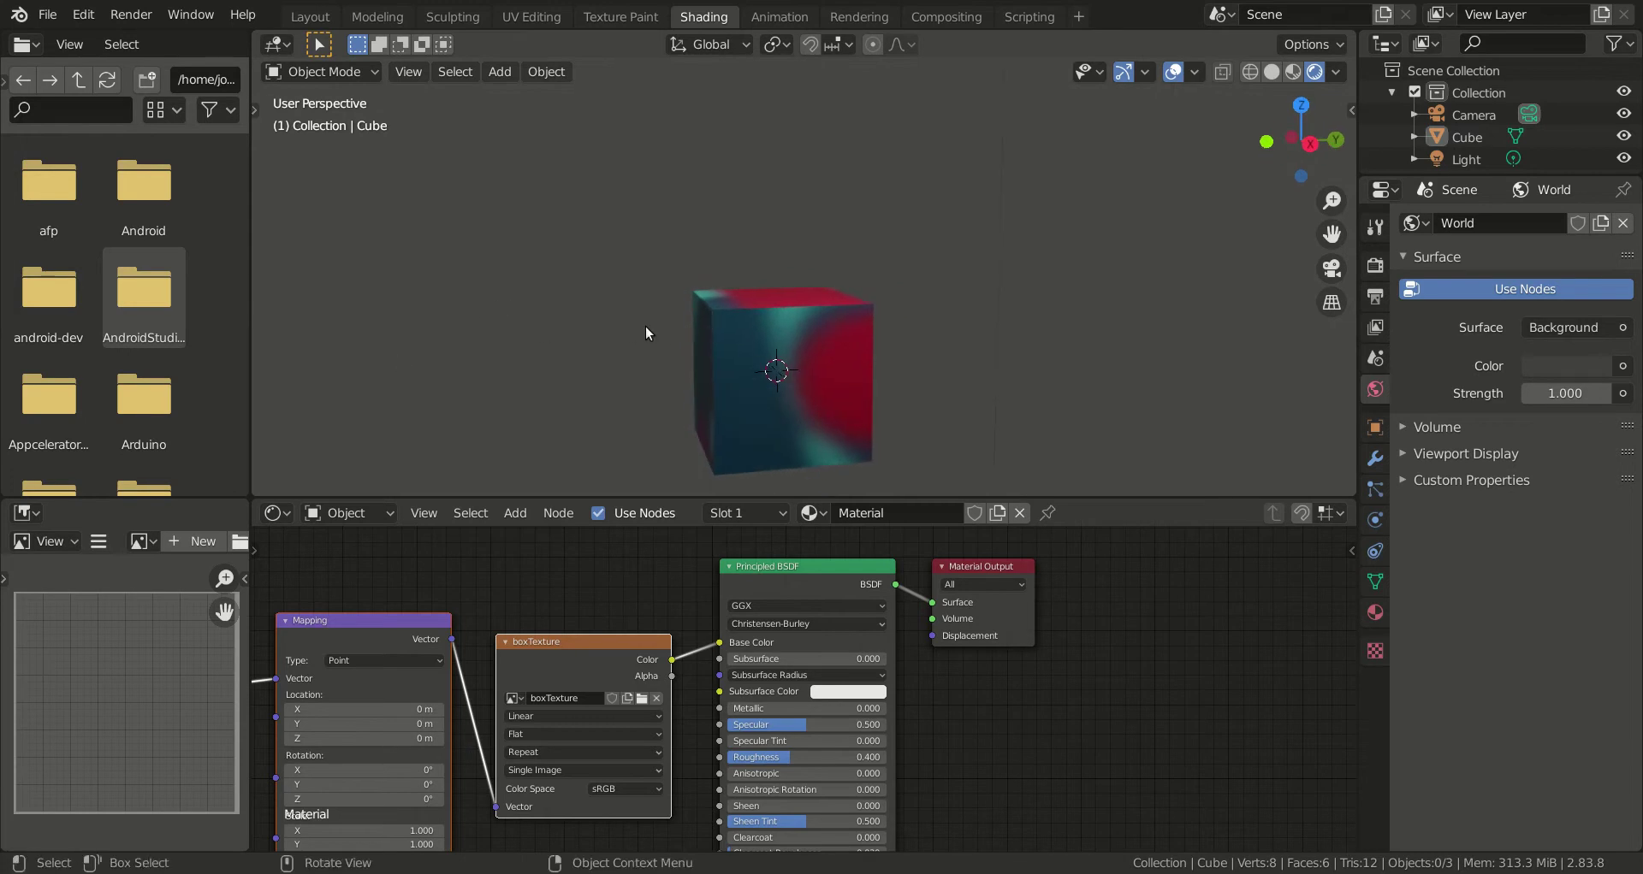
{"action": "middle_click_drag", "start_coordinate": [646, 326], "coordinate": [743, 346]}
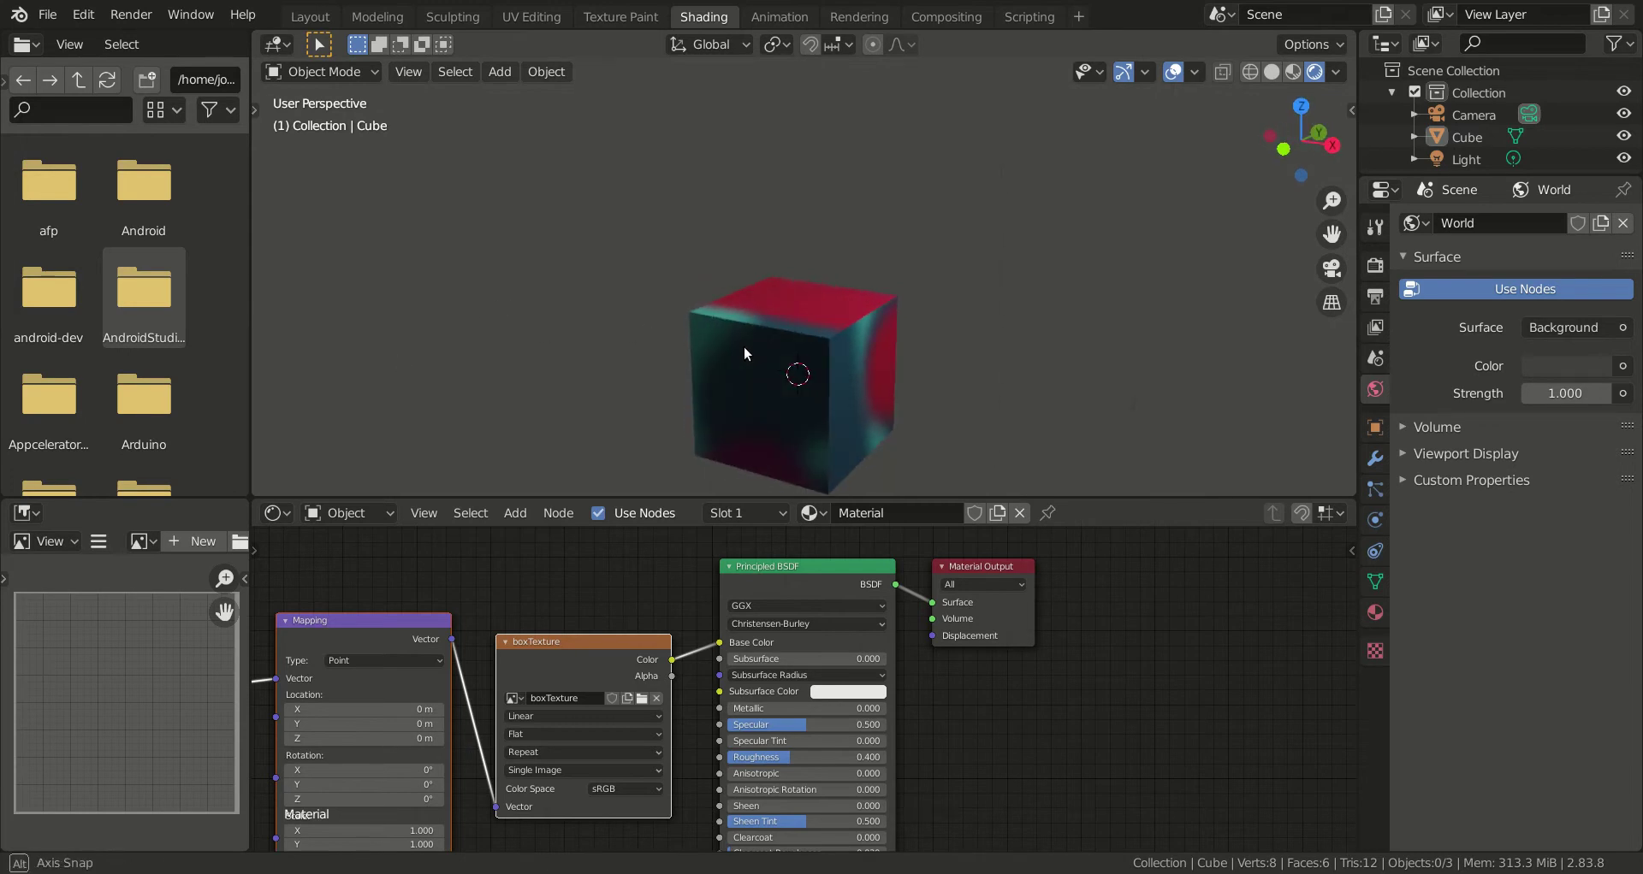
{"action": "middle_click_drag", "start_coordinate": [743, 346], "coordinate": [743, 346]}
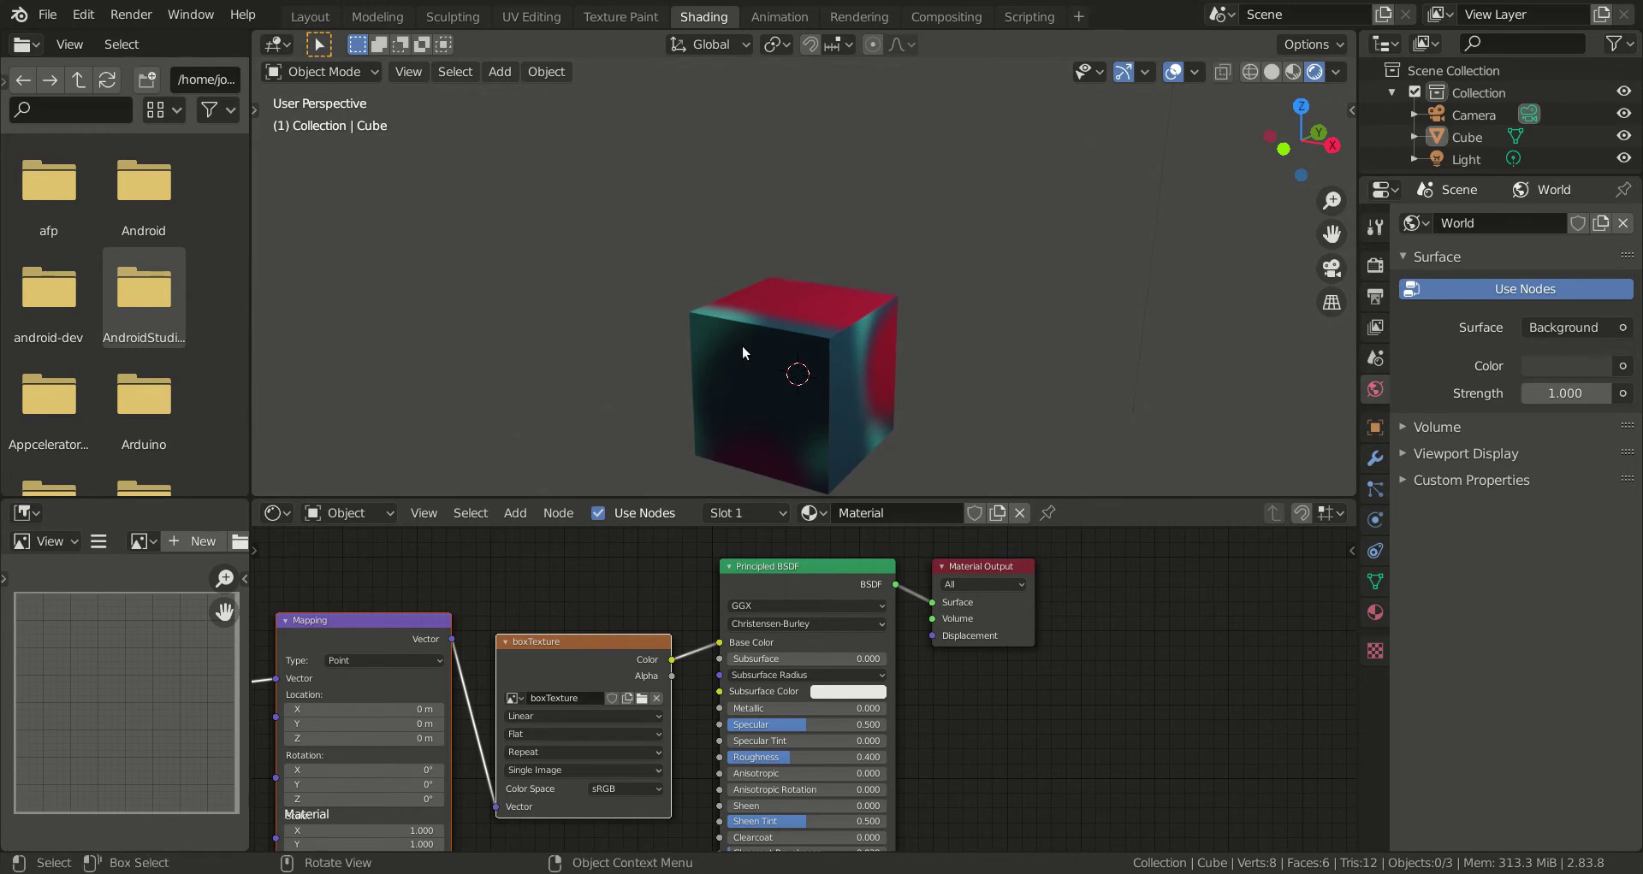